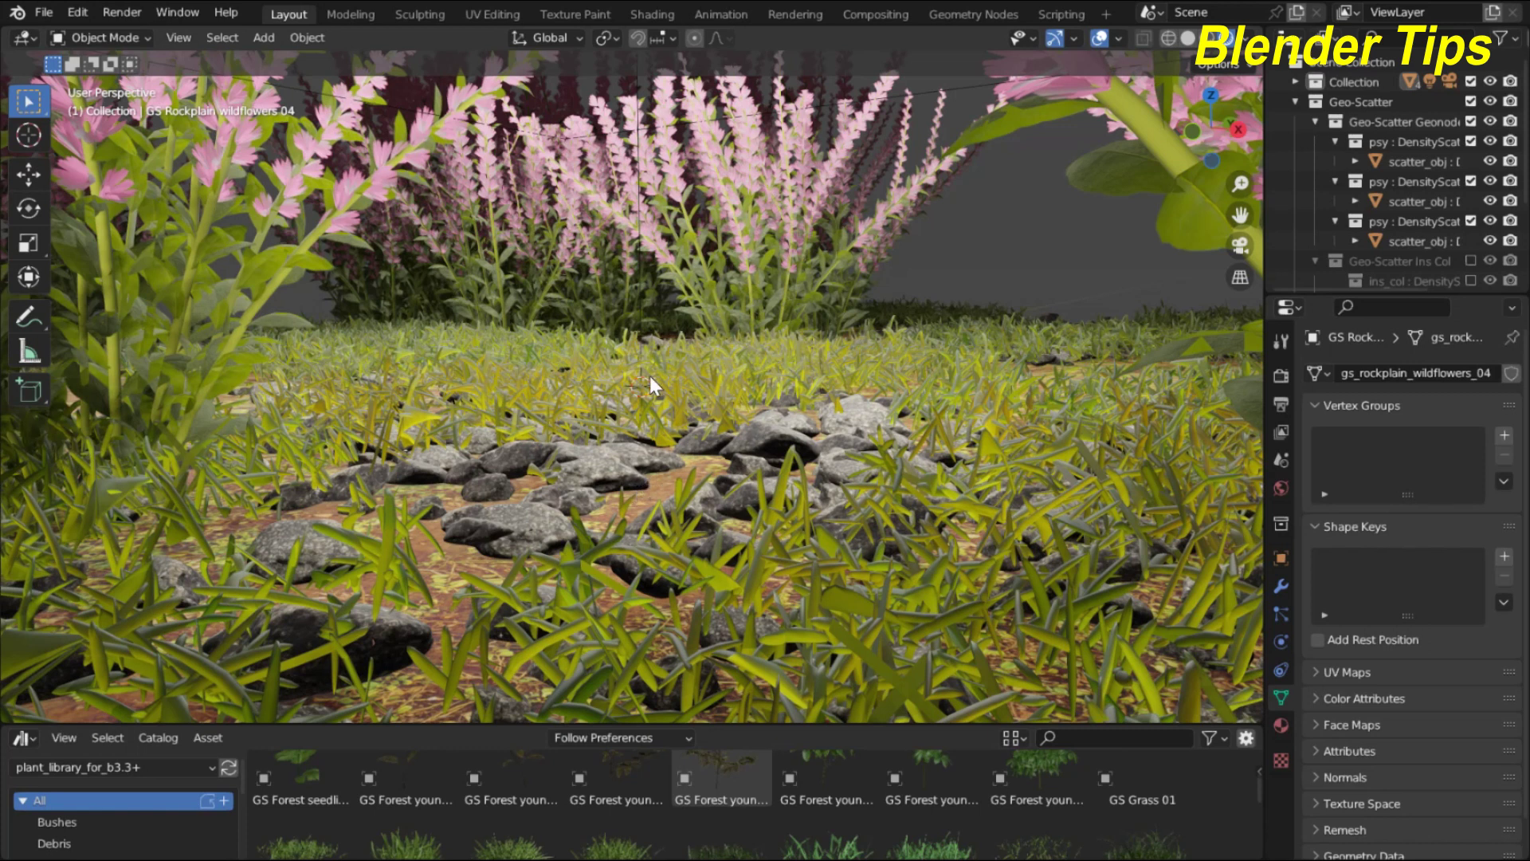
pyautogui.moveTo(643, 380)
pyautogui.mouseDown(button='middle')
pyautogui.moveTo(652, 389)
pyautogui.moveTo(628, 390)
pyautogui.moveTo(655, 381)
pyautogui.mouseUp(button='middle')
pyautogui.scroll(-1, 628, 390)
pyautogui.scroll(2, 625, 390)
pyautogui.scroll(-3, 627, 391)
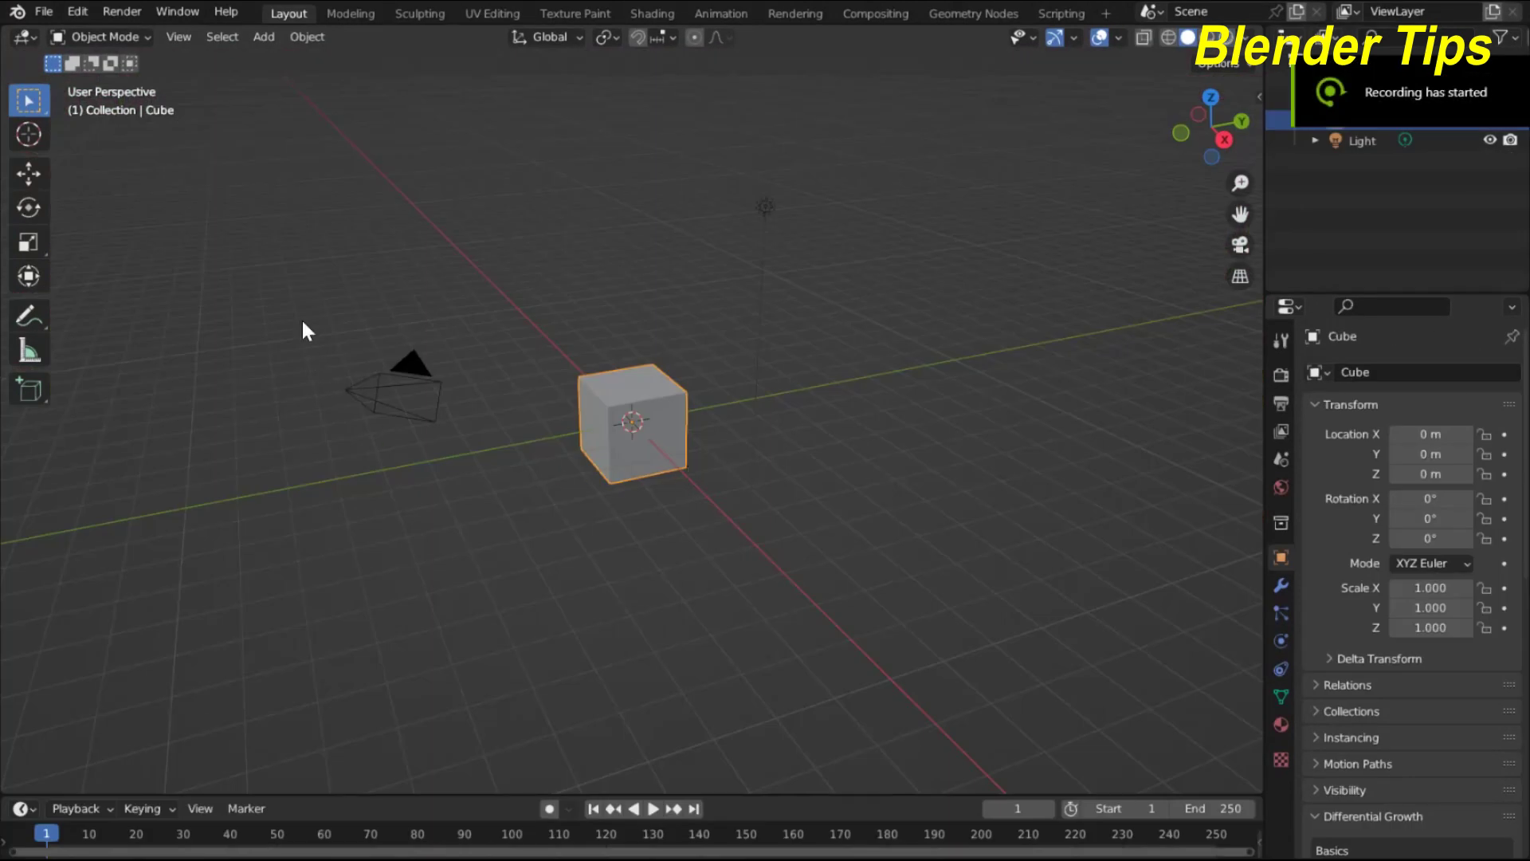
# - Delete the default cube, camera and light, and add a plane mesh at the world origin
pyautogui.moveTo(277, 251); pyautogui.dragTo(889, 530)
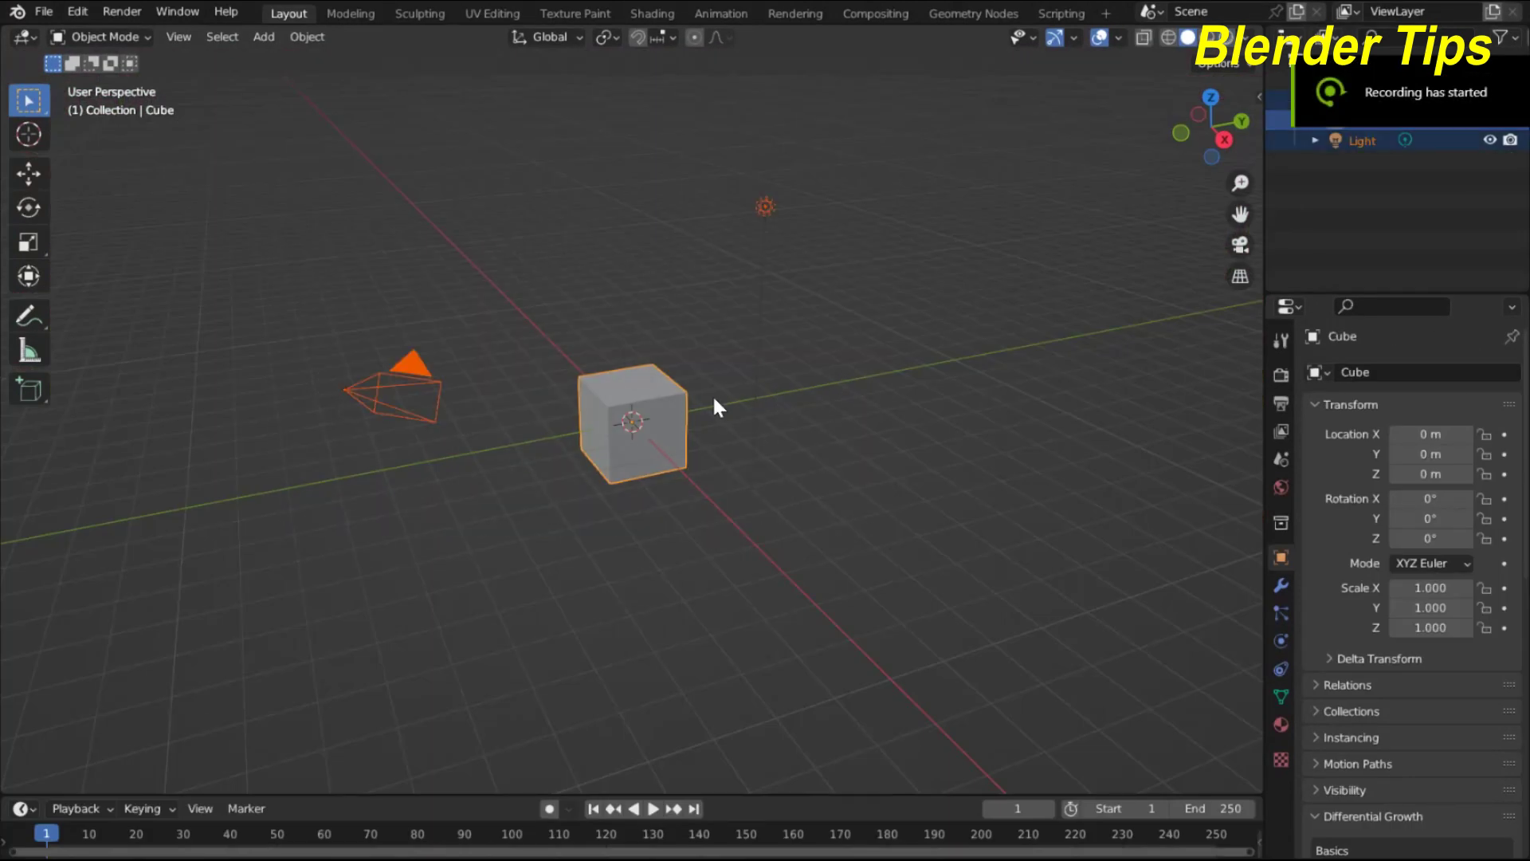
pyautogui.press('Delete')
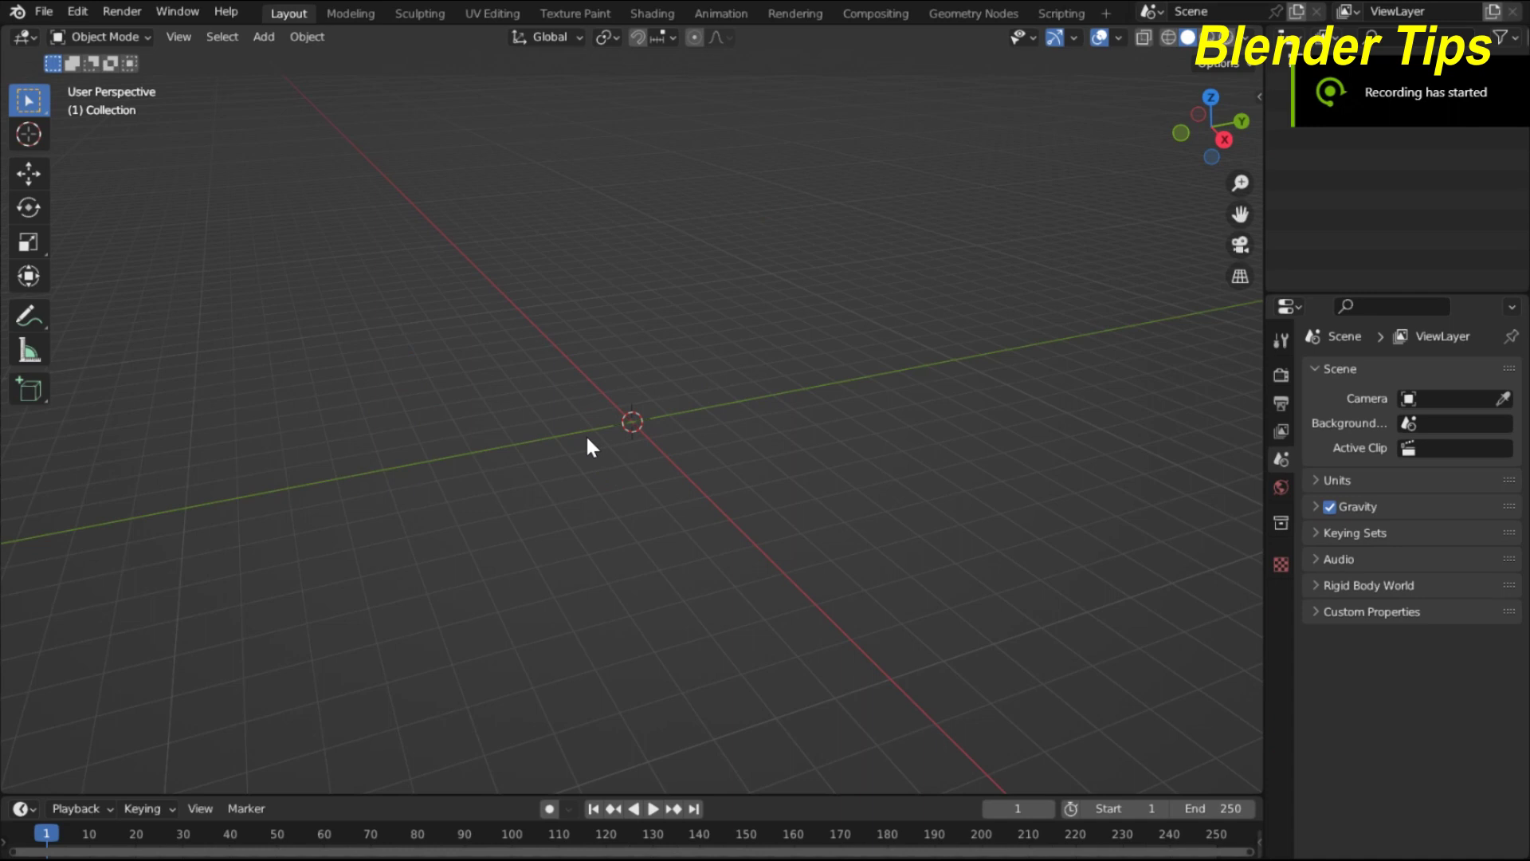
pyautogui.hotkey('shift', 'a')
pyautogui.click(665, 438)
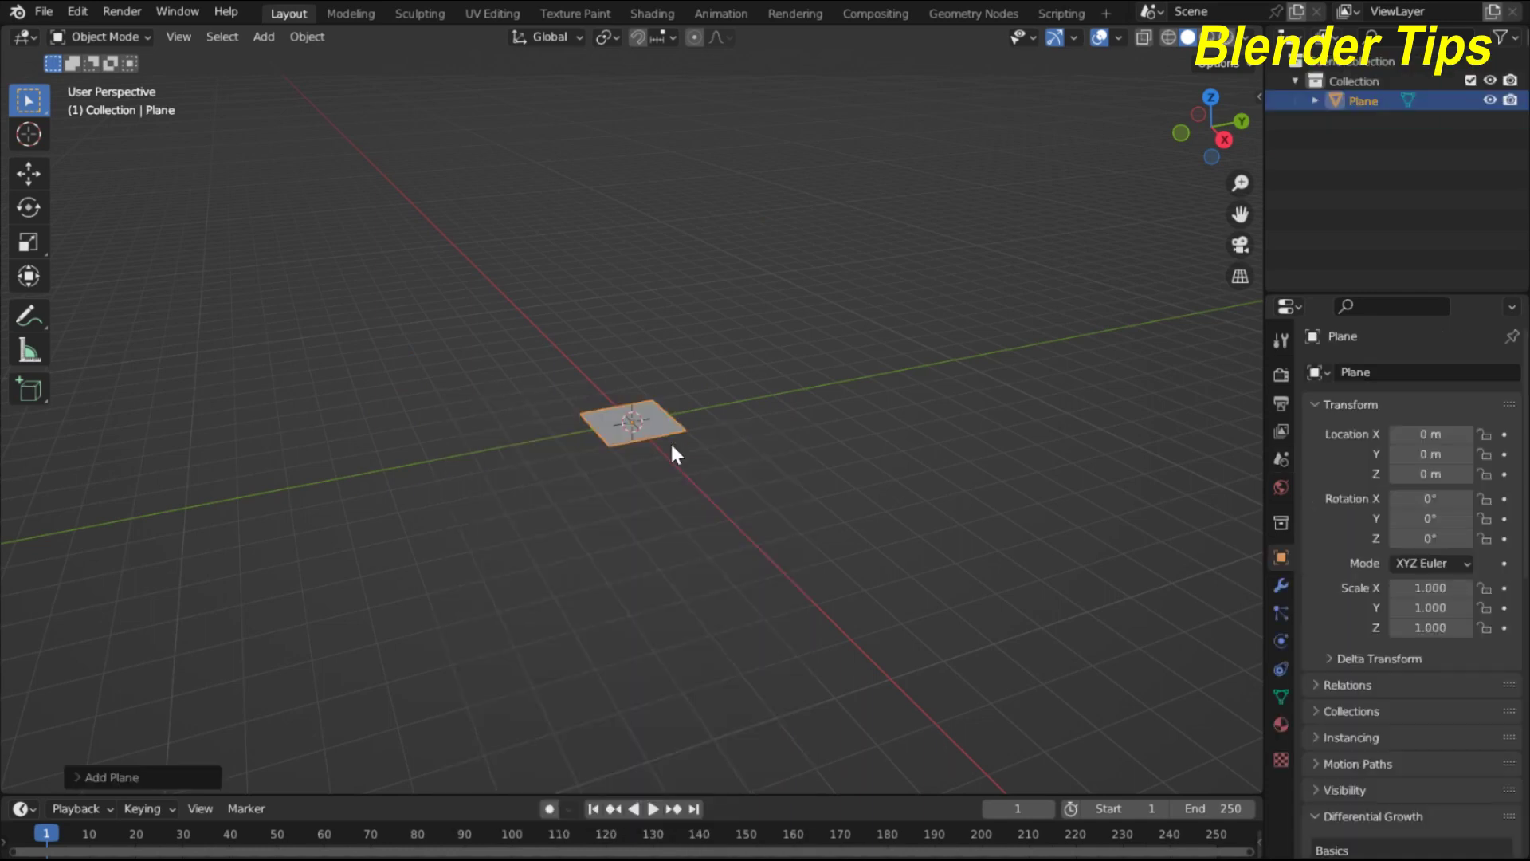
# - Scale the plane up uniformly to about 2.84
pyautogui.press('s')
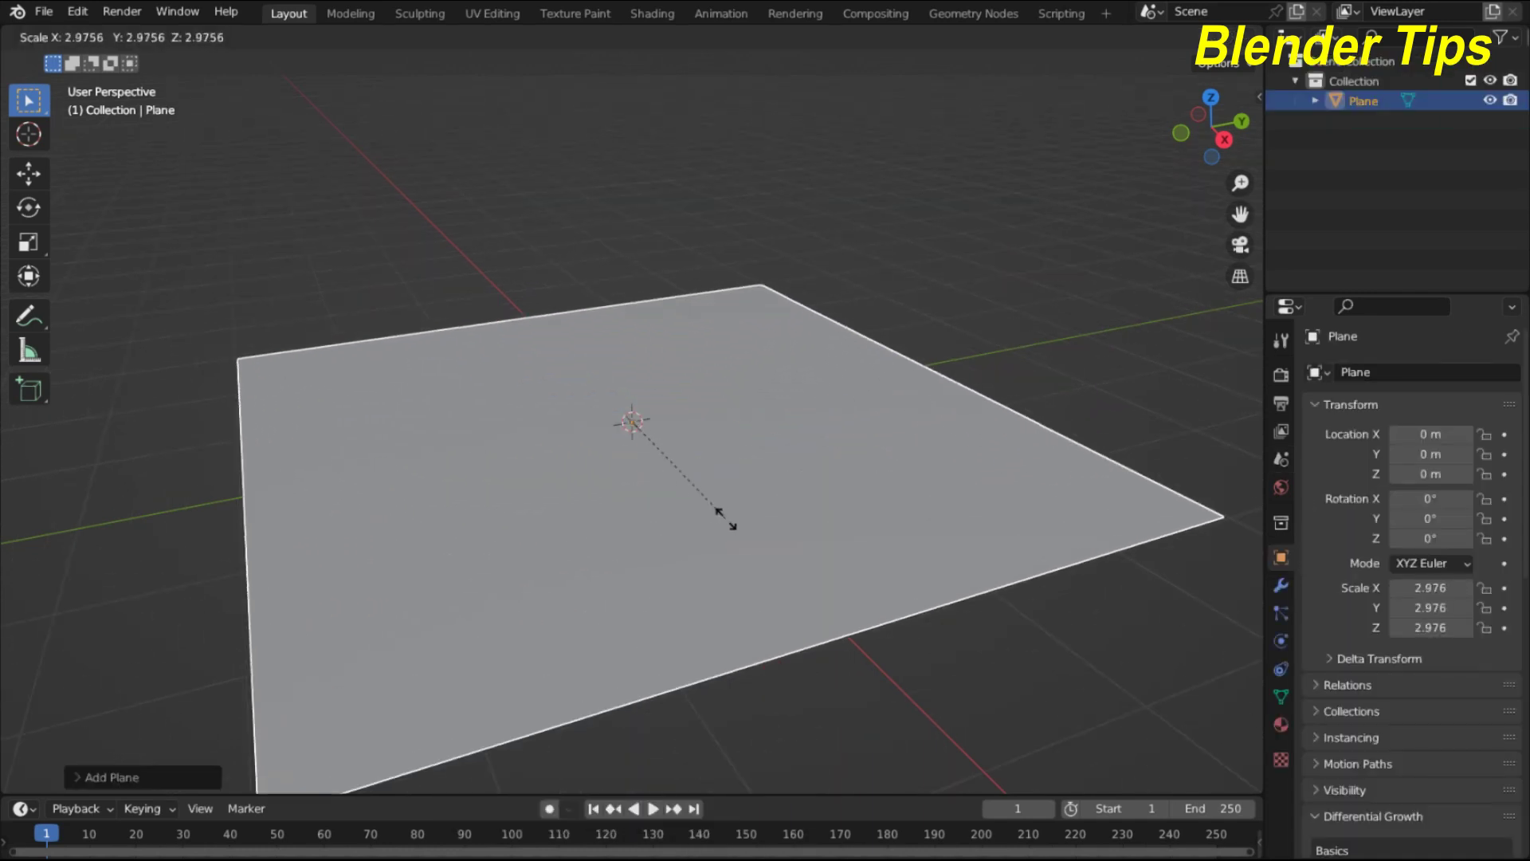
pyautogui.click(717, 514)
pyautogui.scroll(-3, 713, 430)
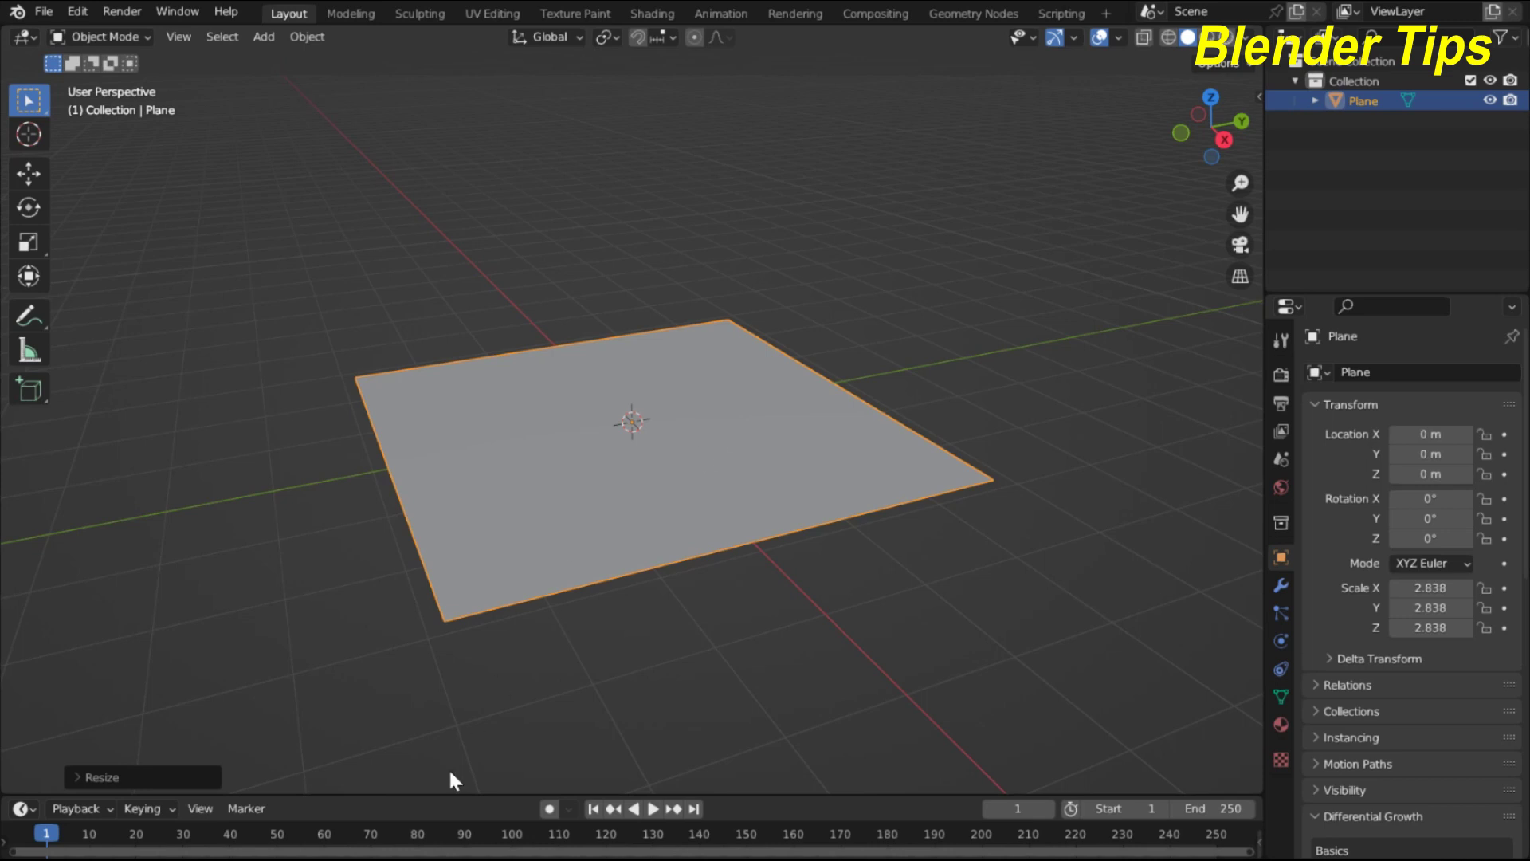
# - Turn the timeline area into an enlarged Asset Browser showing the plant_library_for_b3.3+ library
pyautogui.moveTo(427, 795); pyautogui.dragTo(433, 690)
pyautogui.click(22, 704)
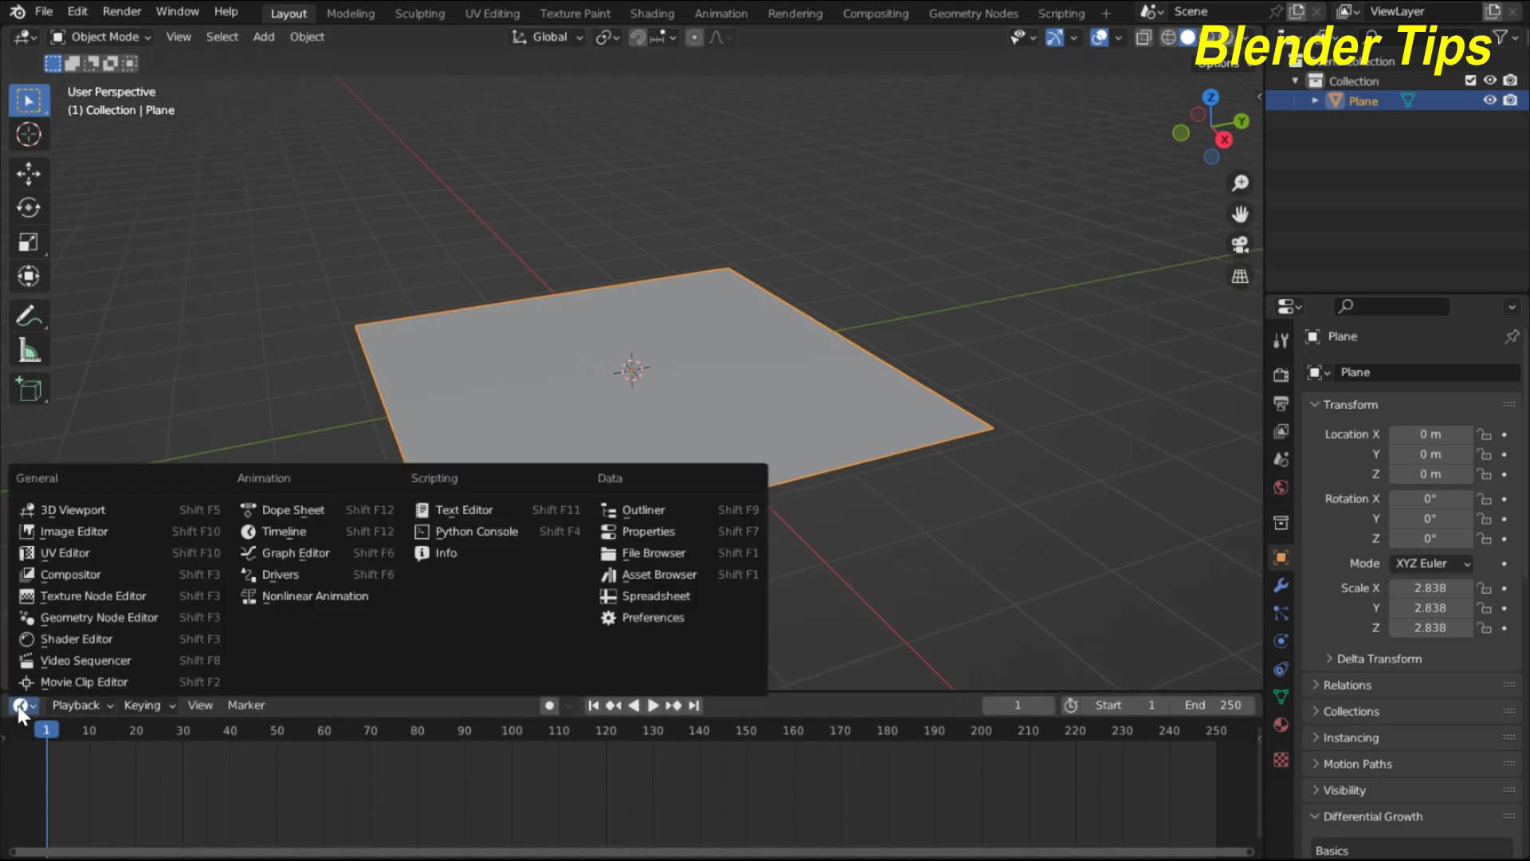
pyautogui.click(637, 575)
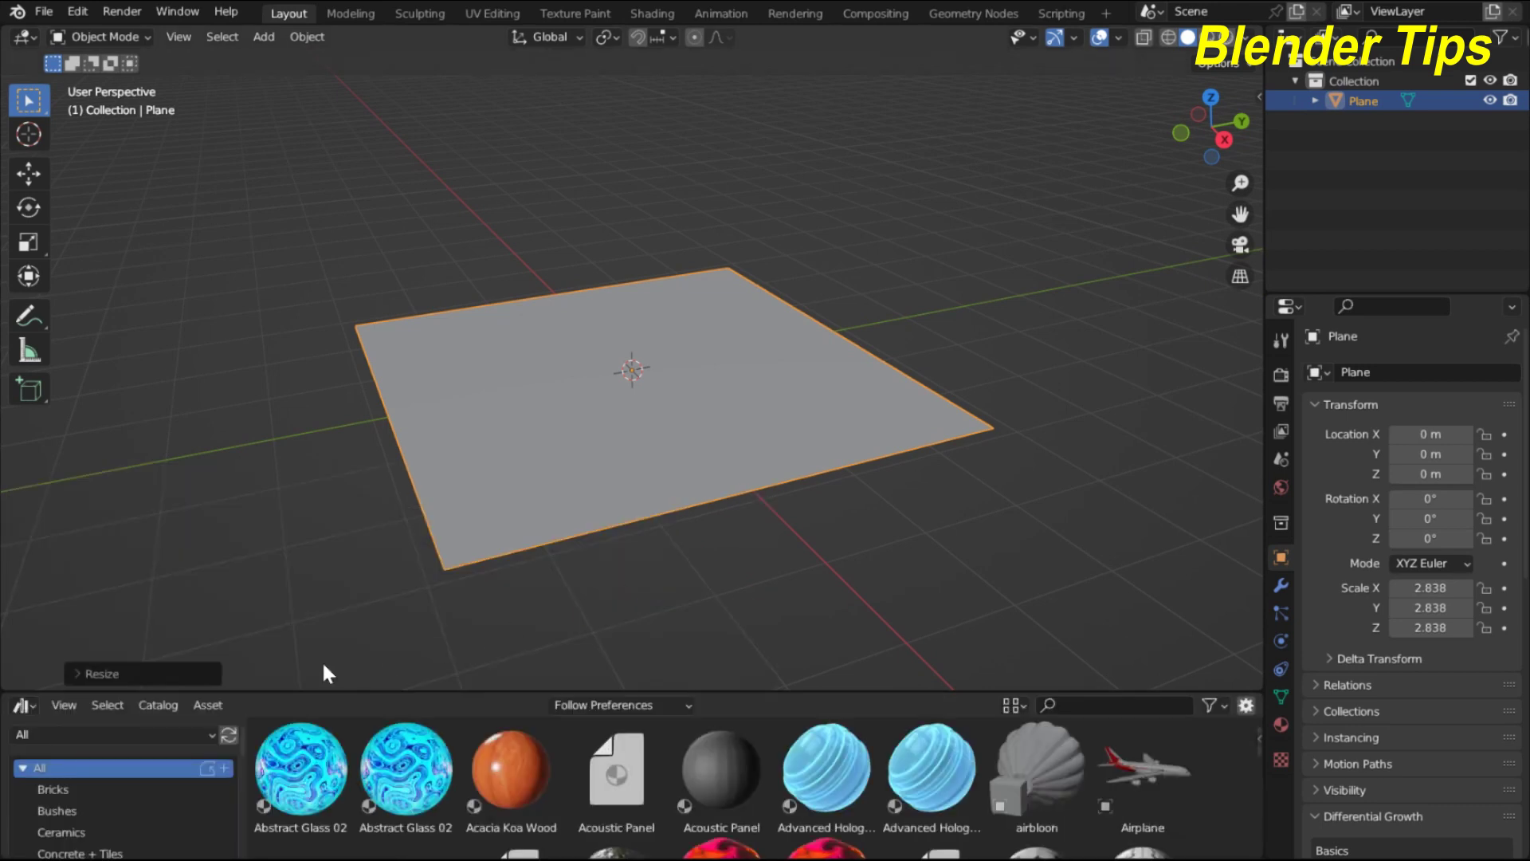
pyautogui.click(118, 728)
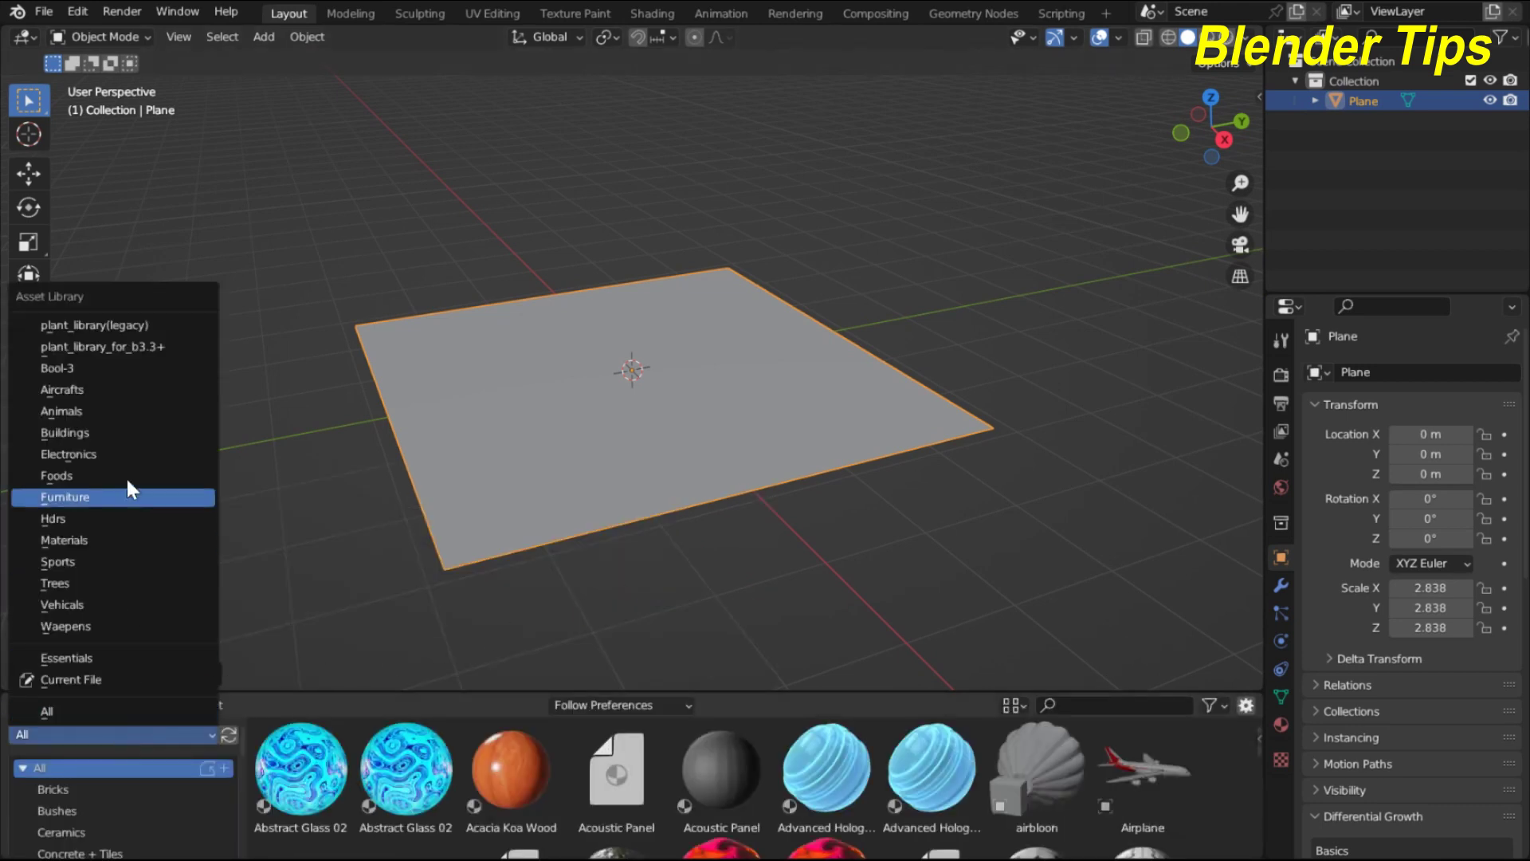
pyautogui.click(120, 346)
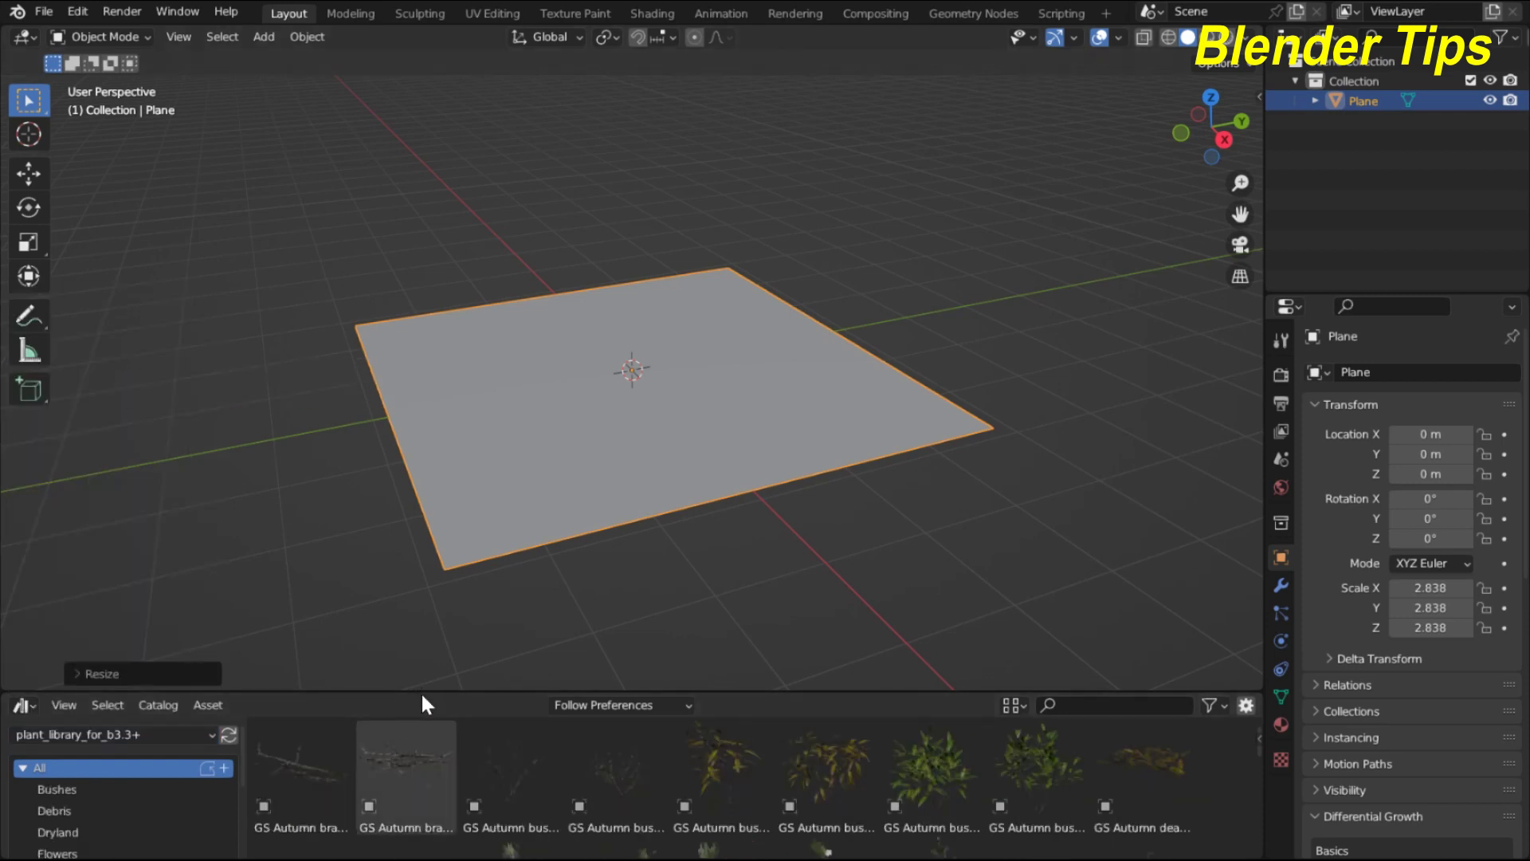
pyautogui.moveTo(417, 691); pyautogui.dragTo(410, 564)
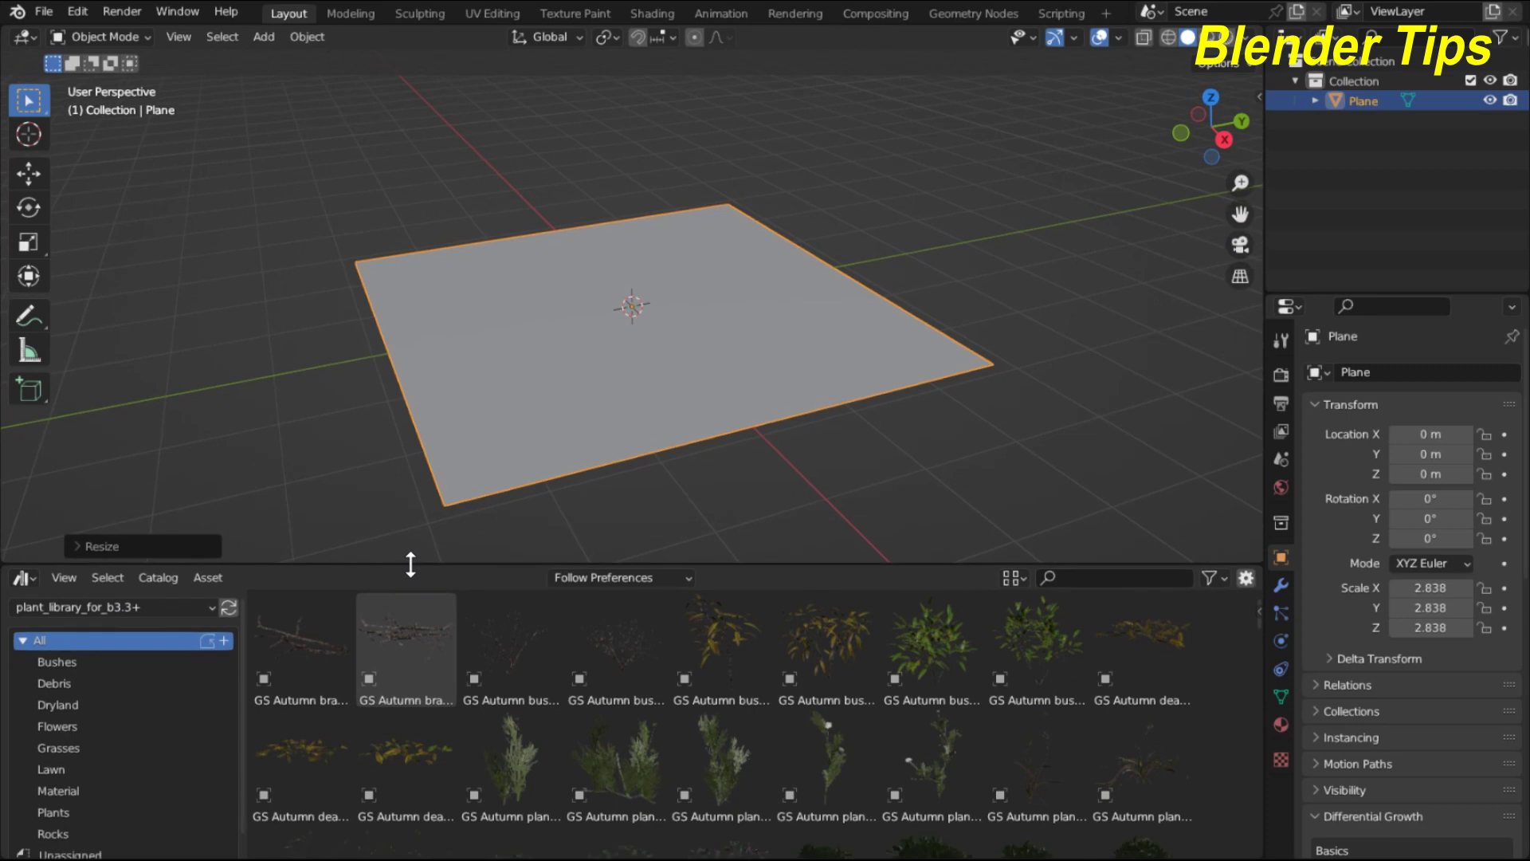
# - Find the GS Rockplain wildflowers 04 asset in the plant library and place it on the plane
pyautogui.scroll(-10, 770, 721)
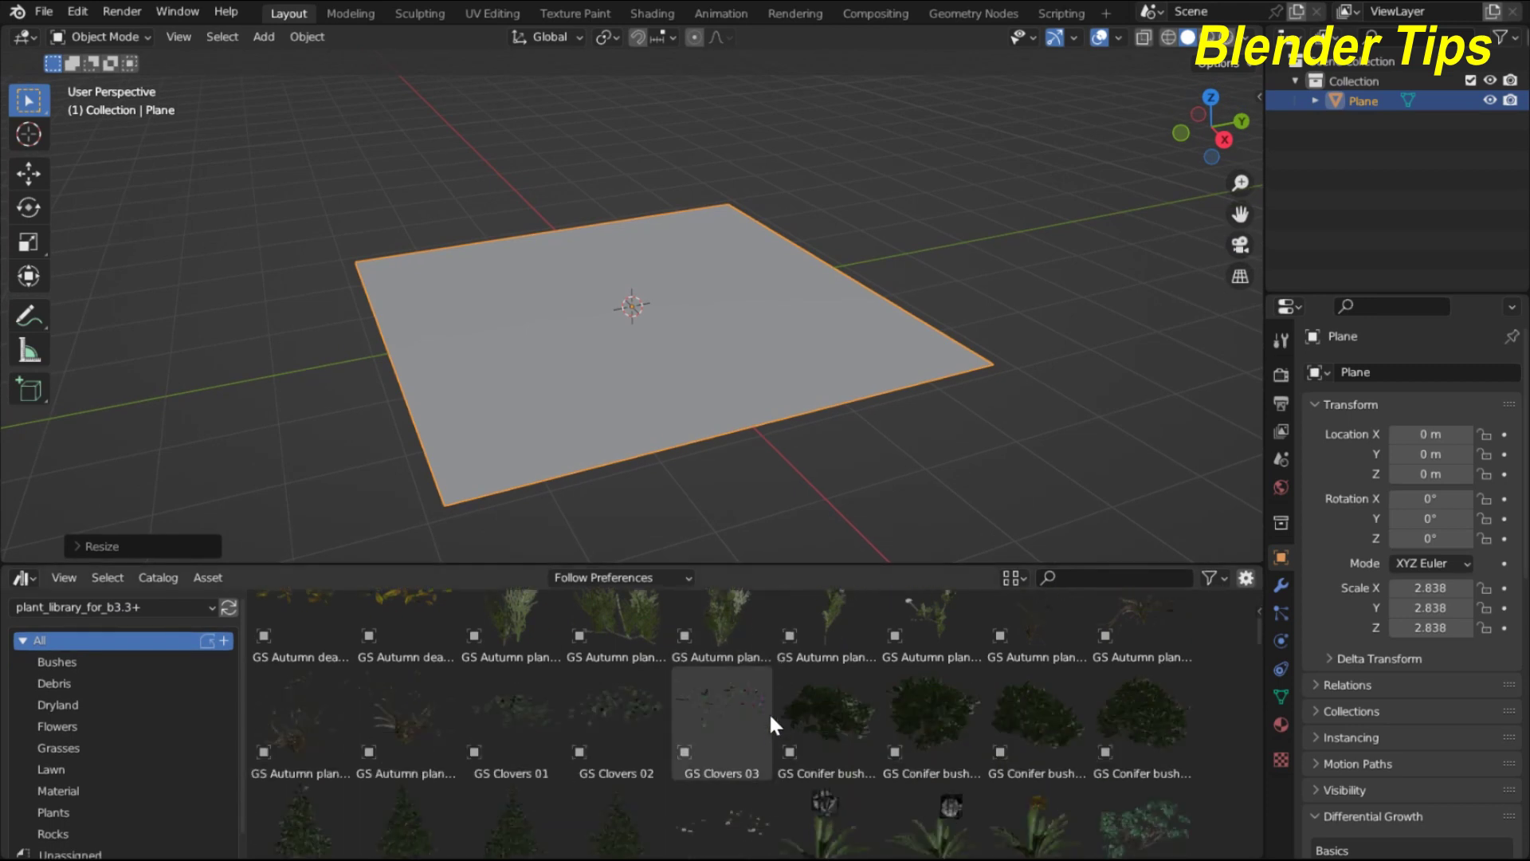
pyautogui.scroll(-8, 770, 720)
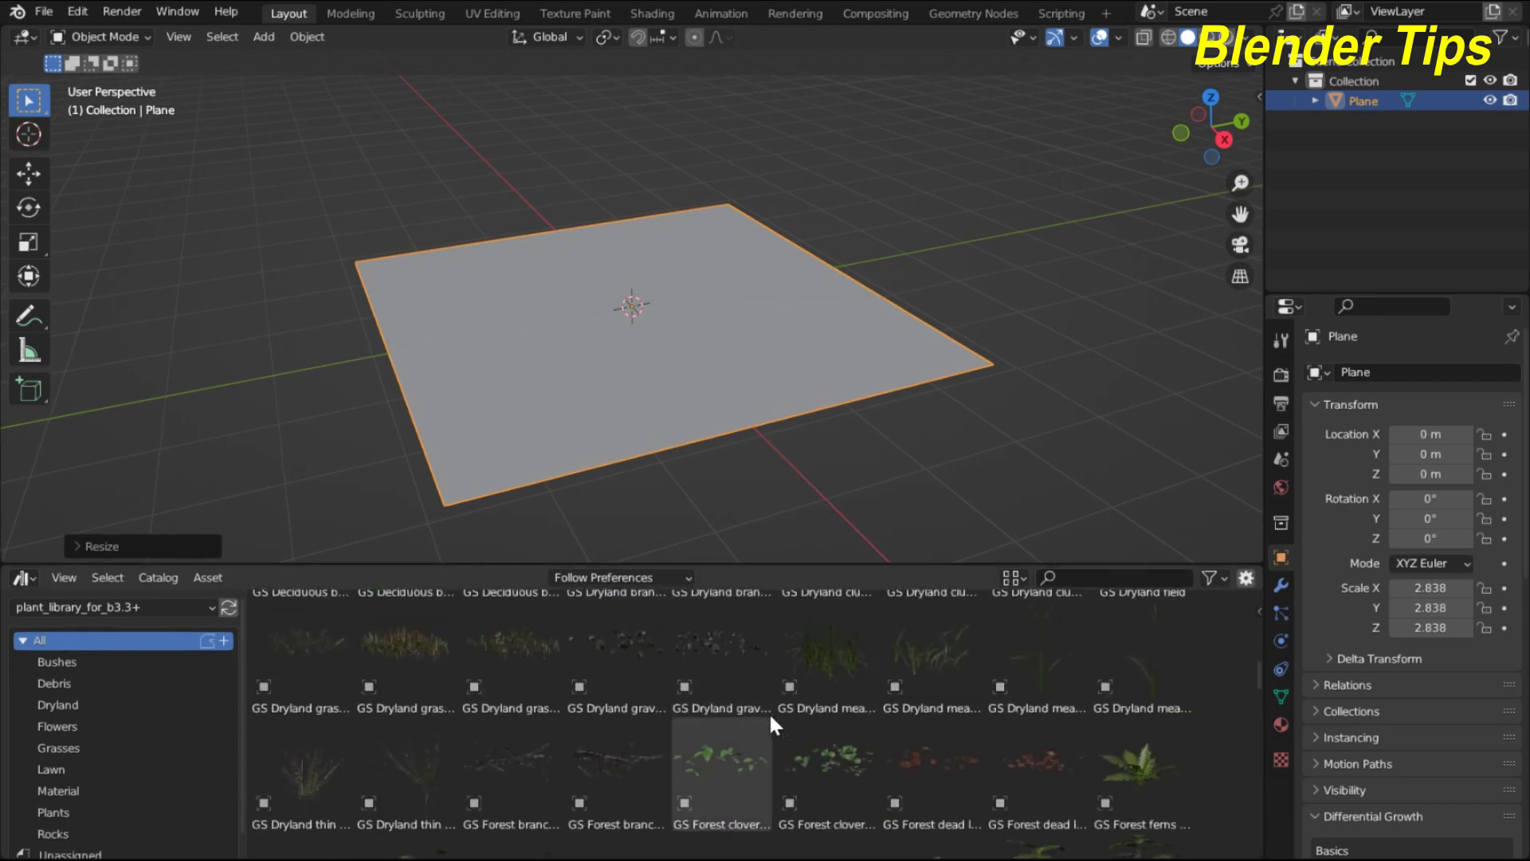
pyautogui.scroll(-8, 770, 720)
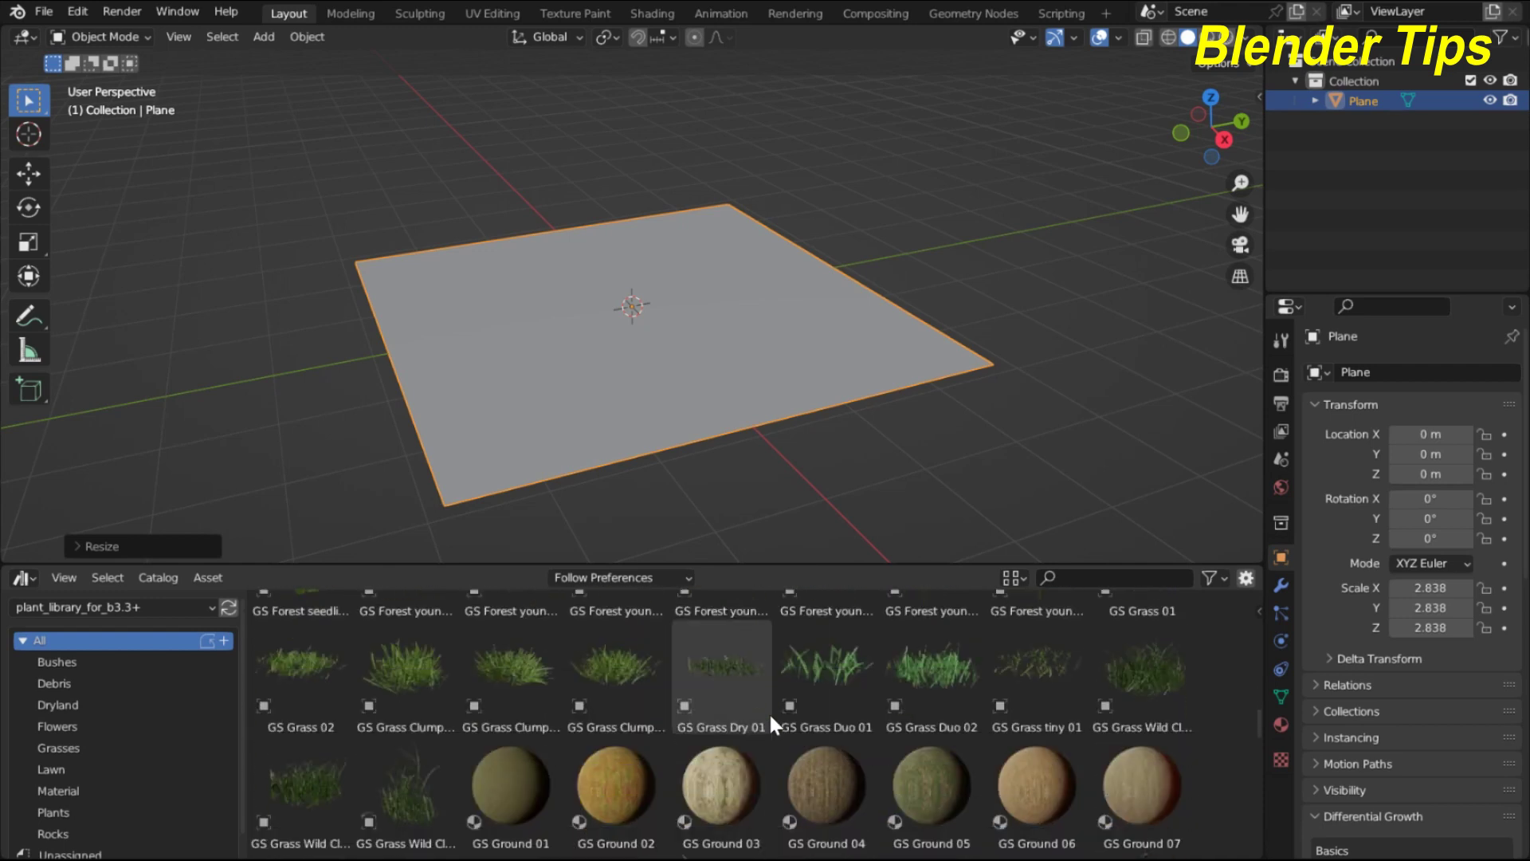
pyautogui.scroll(-6, 768, 710)
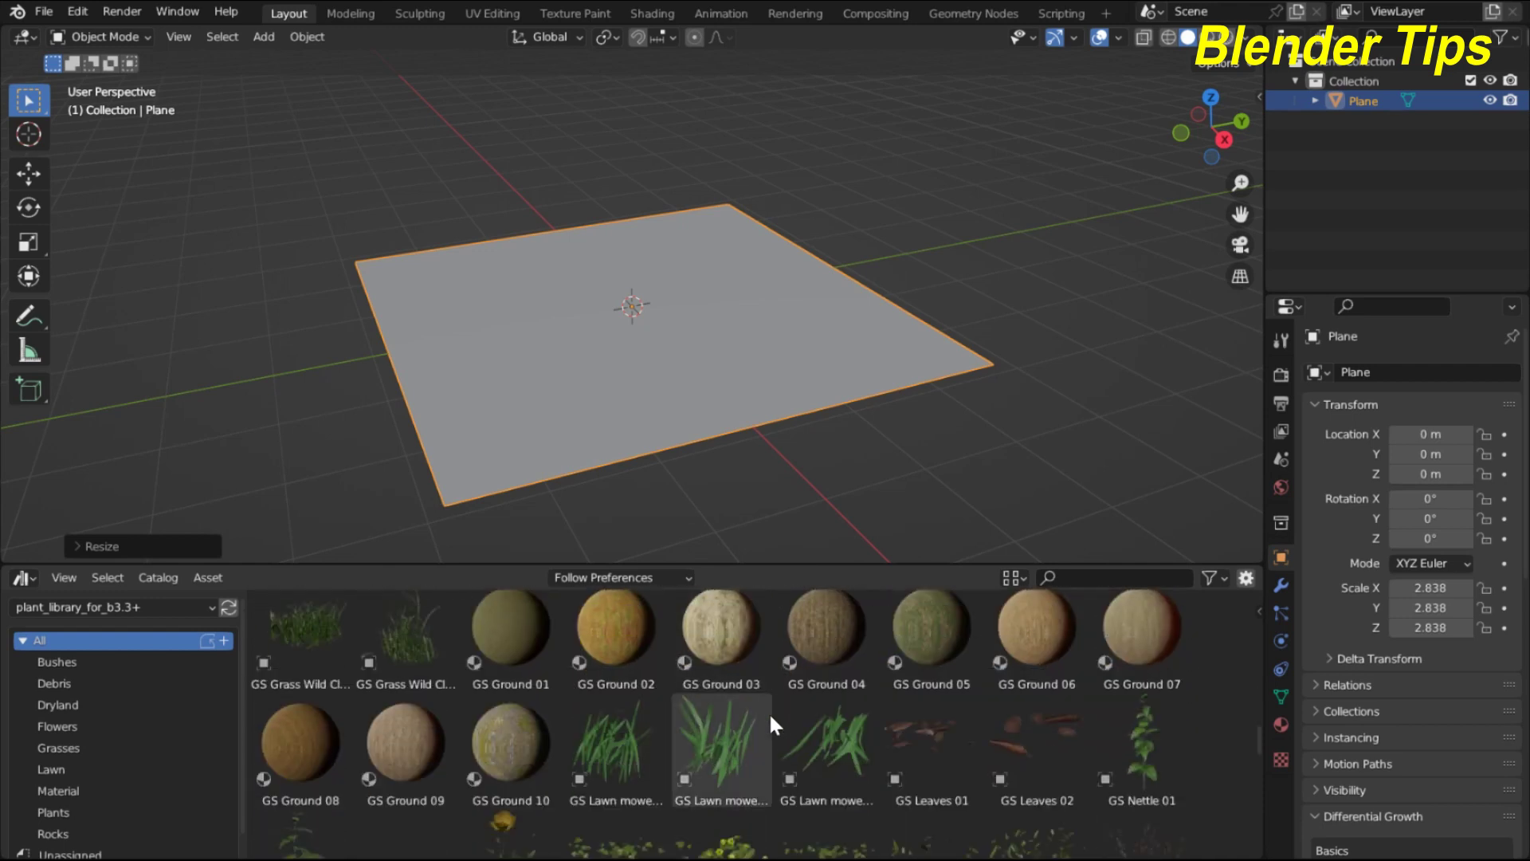
pyautogui.scroll(-5, 768, 710)
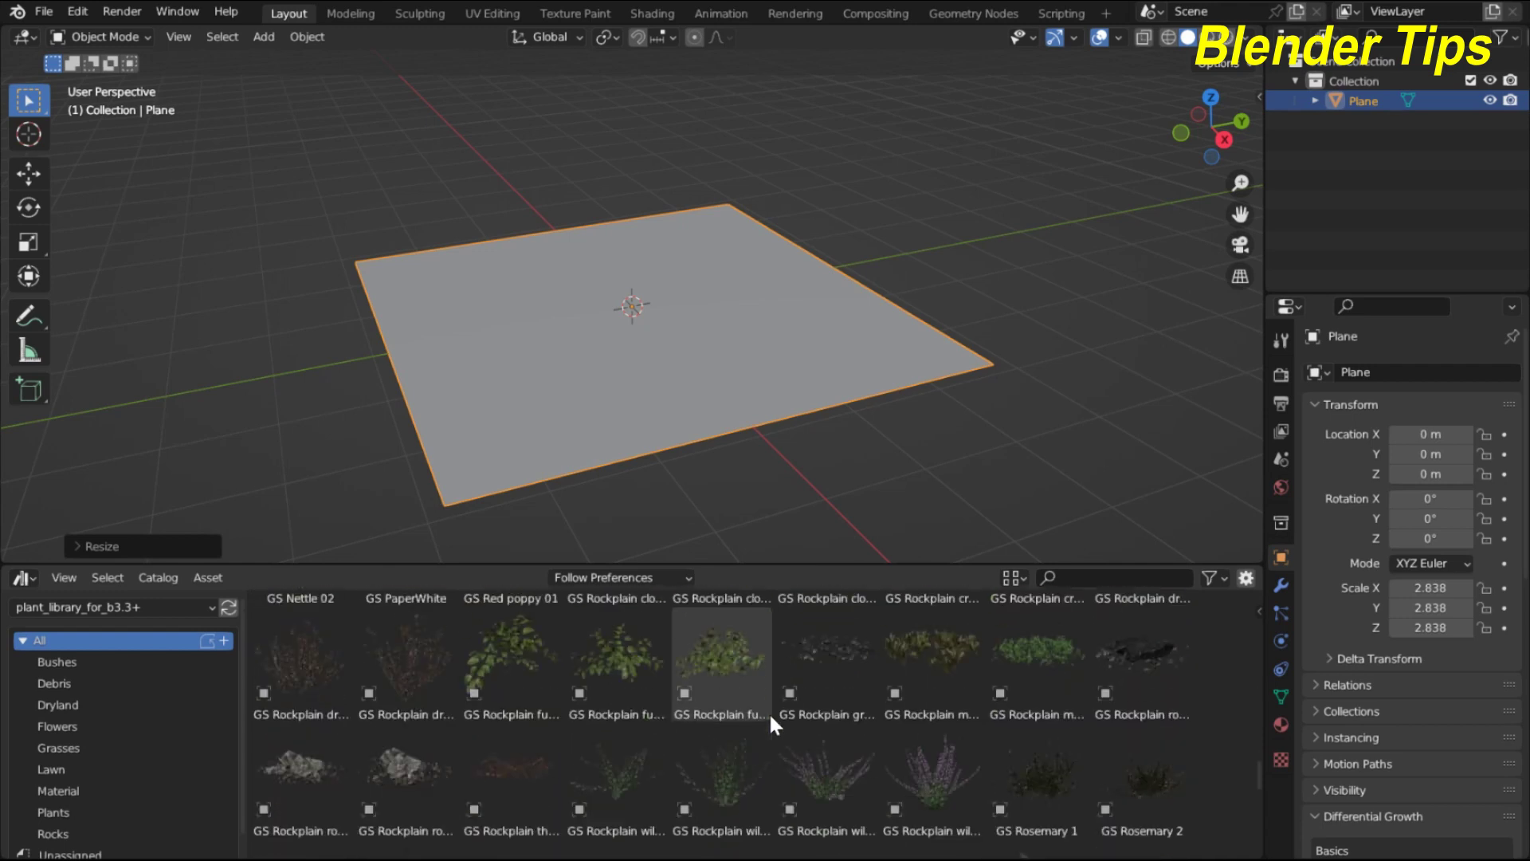
pyautogui.moveTo(947, 748); pyautogui.dragTo(691, 407)
pyautogui.scroll(4, 605, 410)
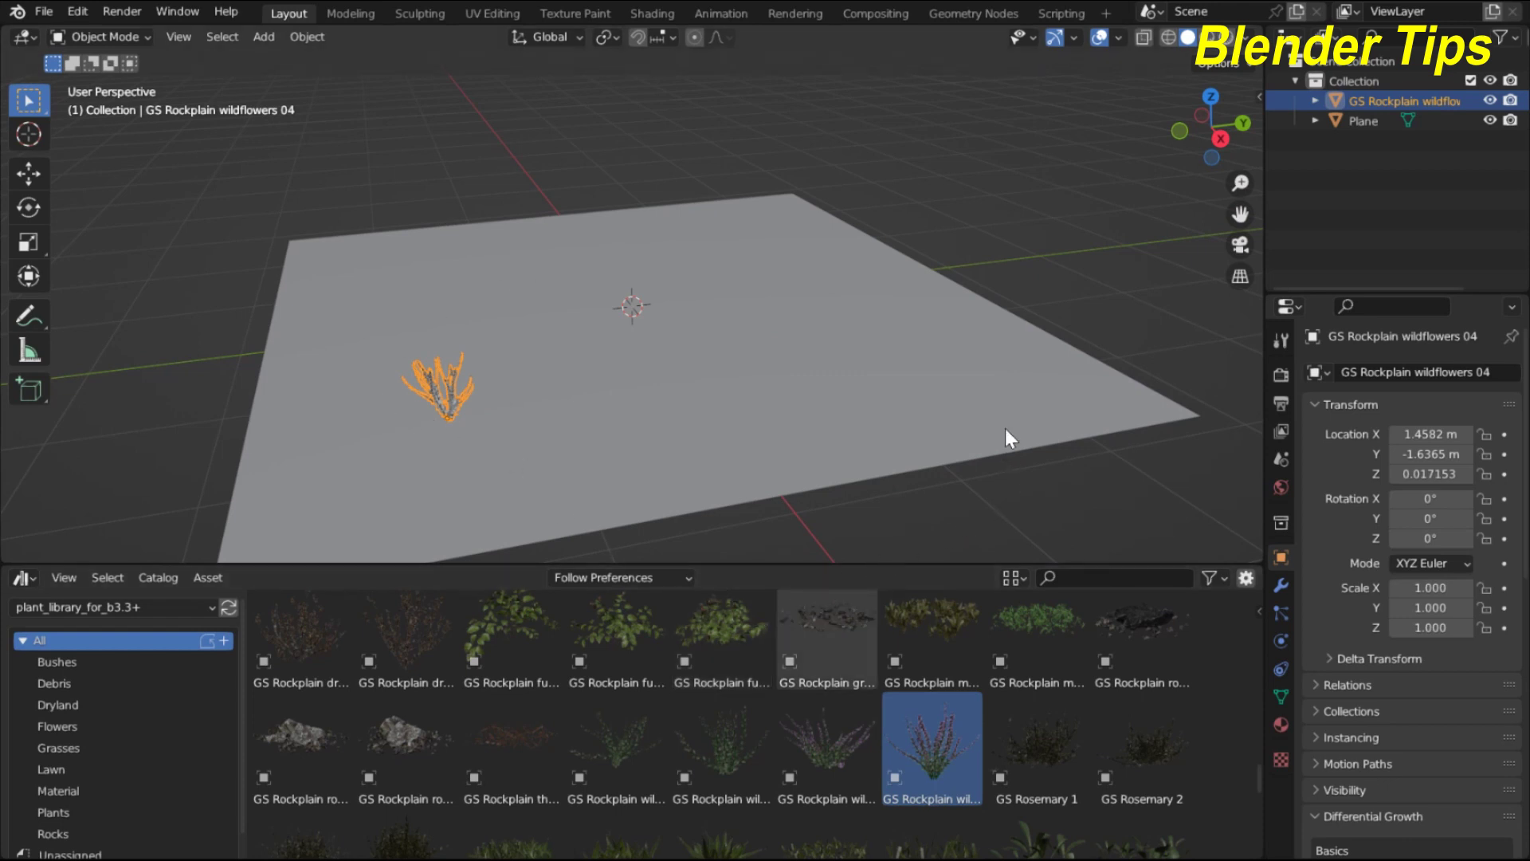
# - Set the plane as the Biome-Reader emitter and scatter the selected wildflowers over it with Density Scatter
pyautogui.press('n')
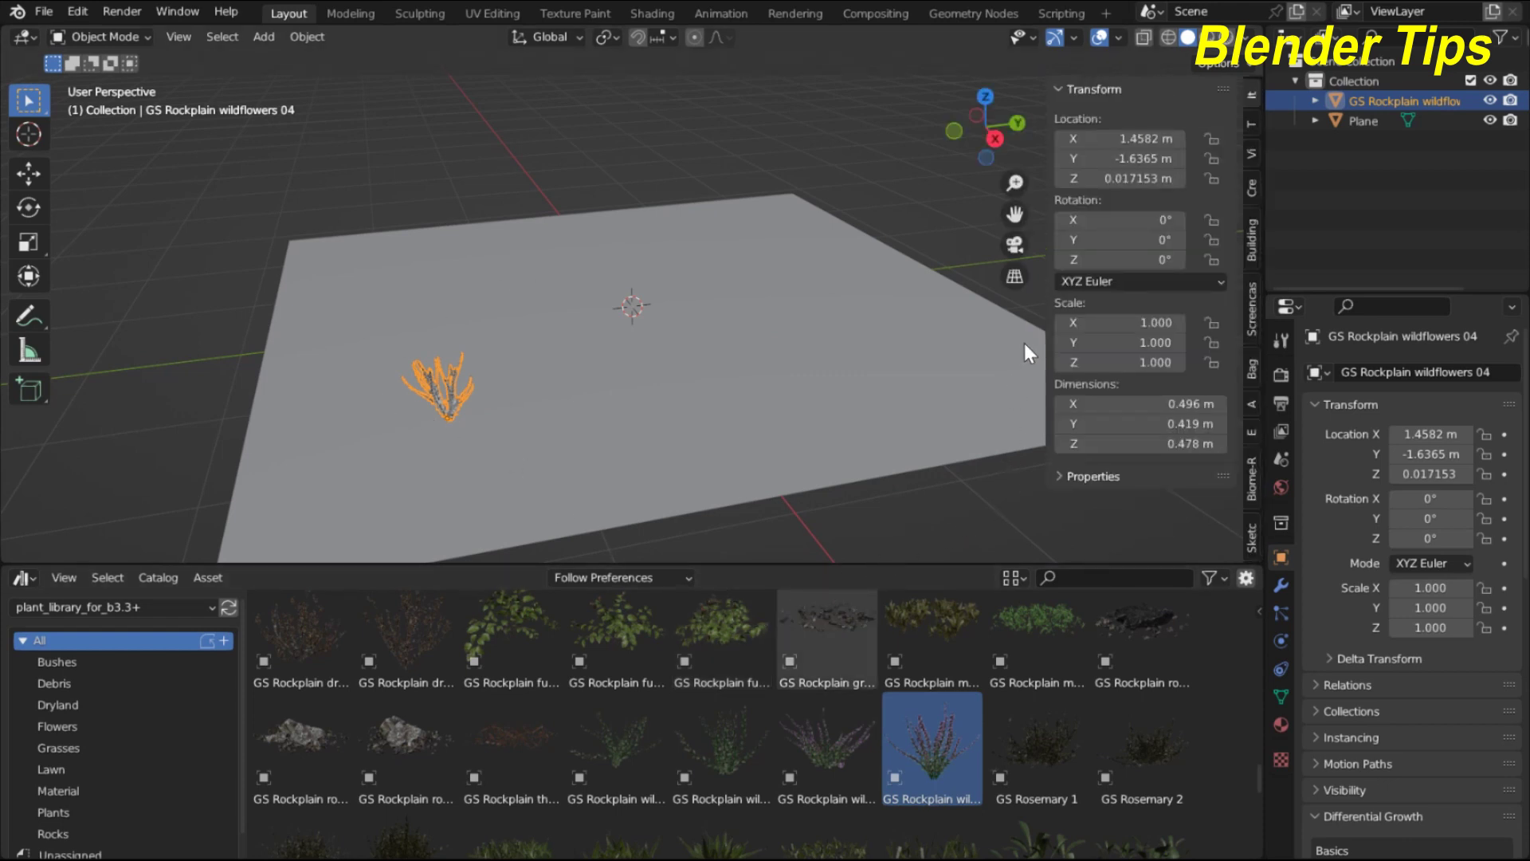
pyautogui.click(1250, 487)
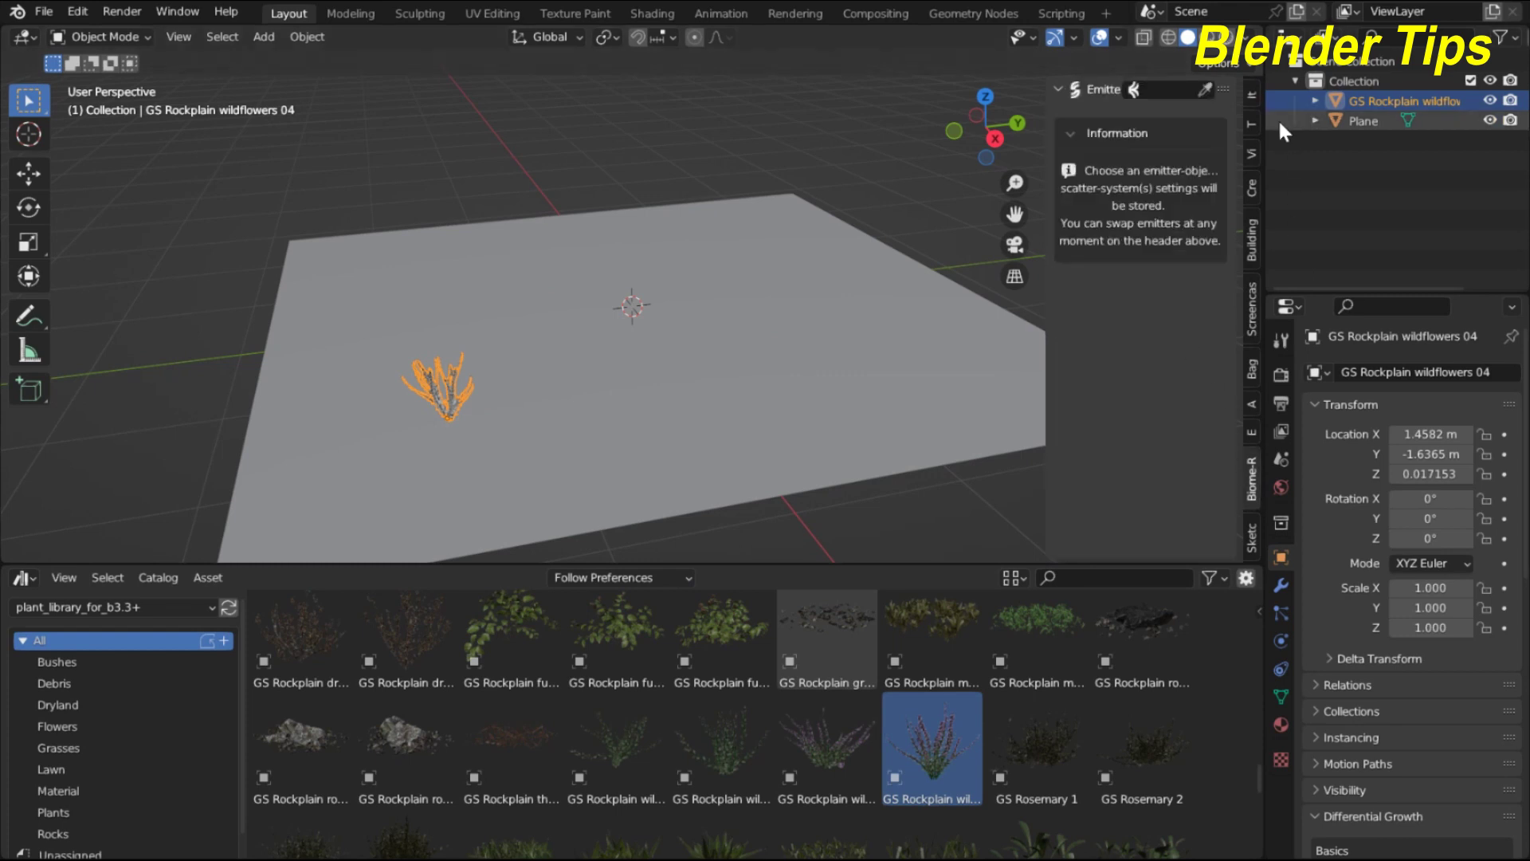
pyautogui.click(1184, 88)
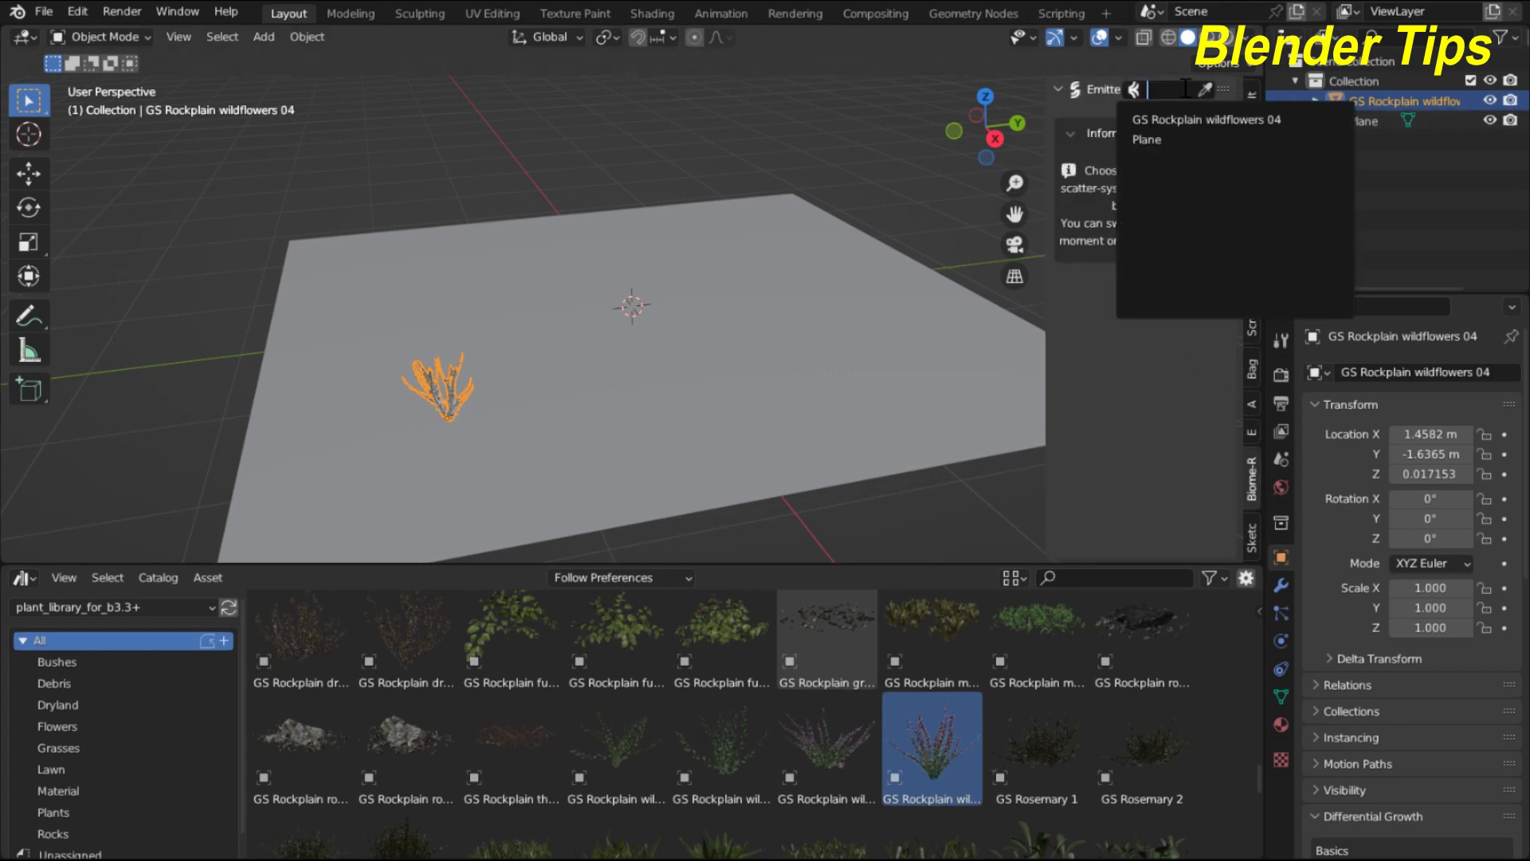
pyautogui.click(1174, 141)
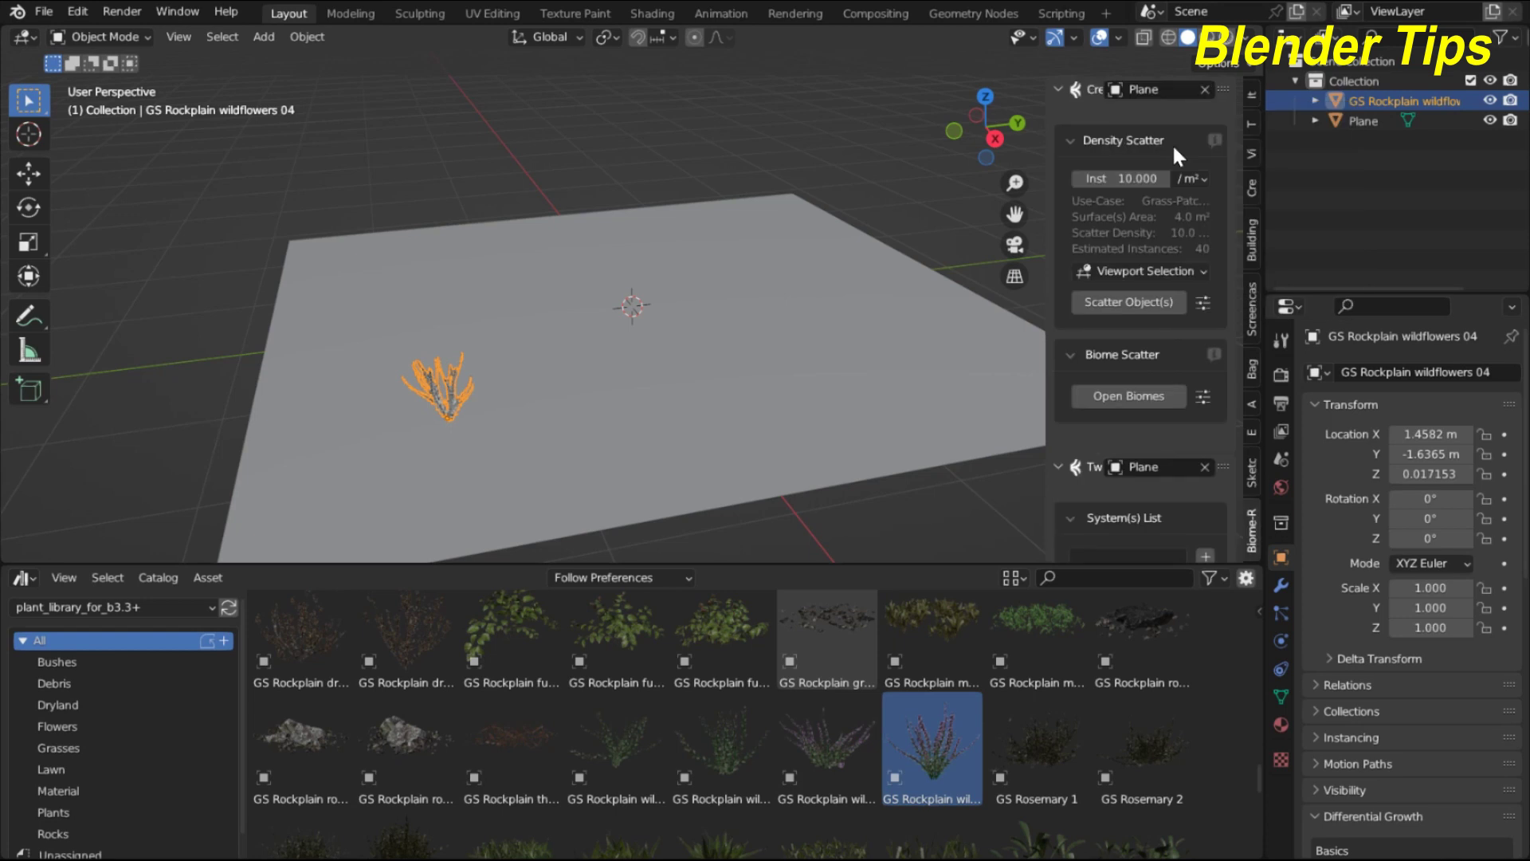
pyautogui.click(1116, 303)
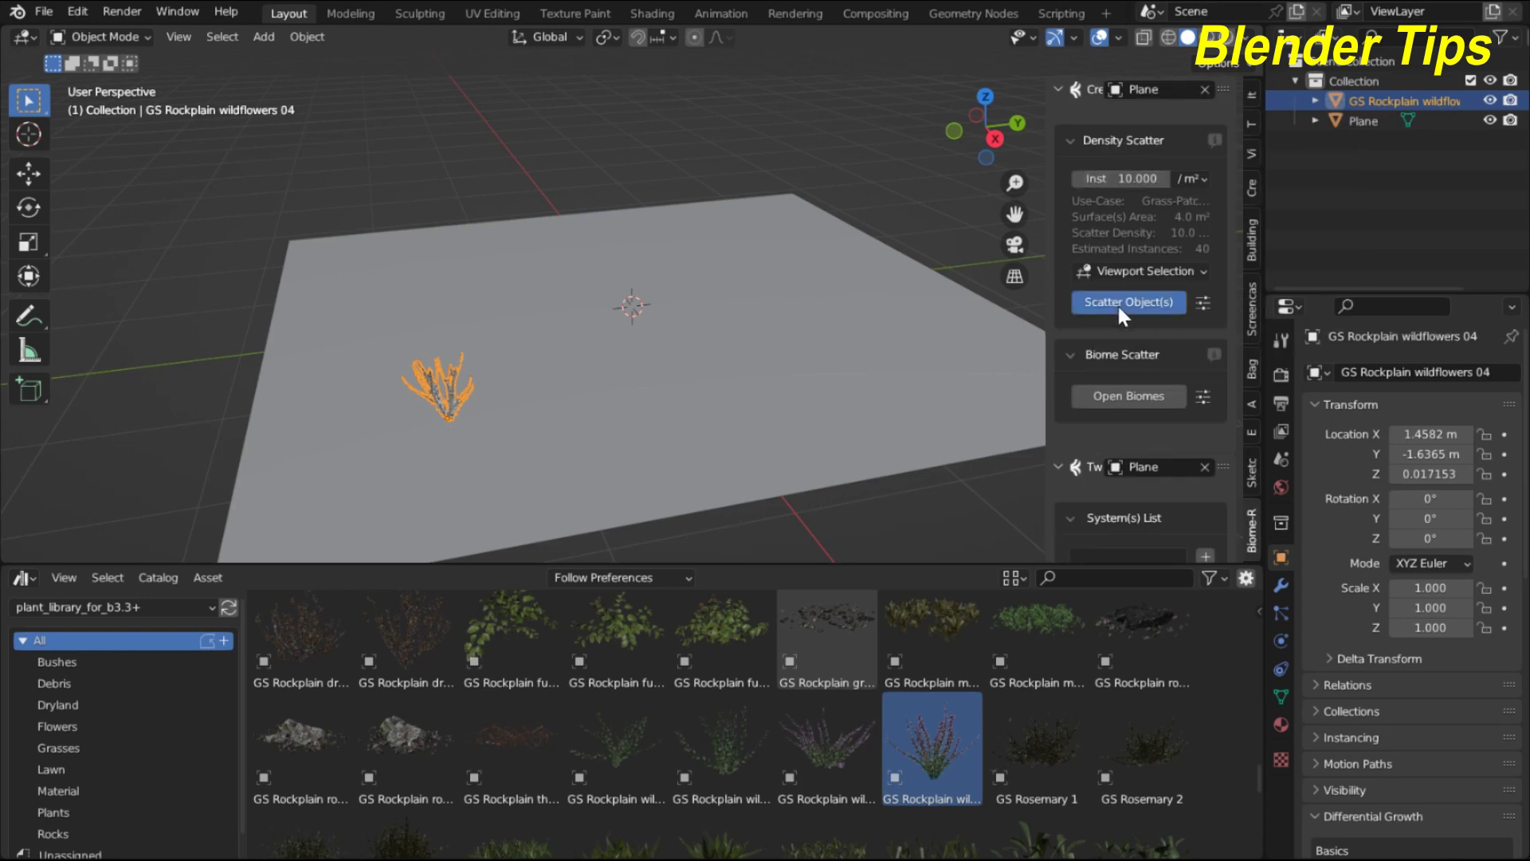
pyautogui.moveTo(614, 436); pyautogui.dragTo(432, 395, button='middle')
pyautogui.scroll(3, 661, 434)
pyautogui.scroll(-3, 659, 428)
pyautogui.scroll(4, 567, 404)
pyautogui.scroll(-4, 618, 400)
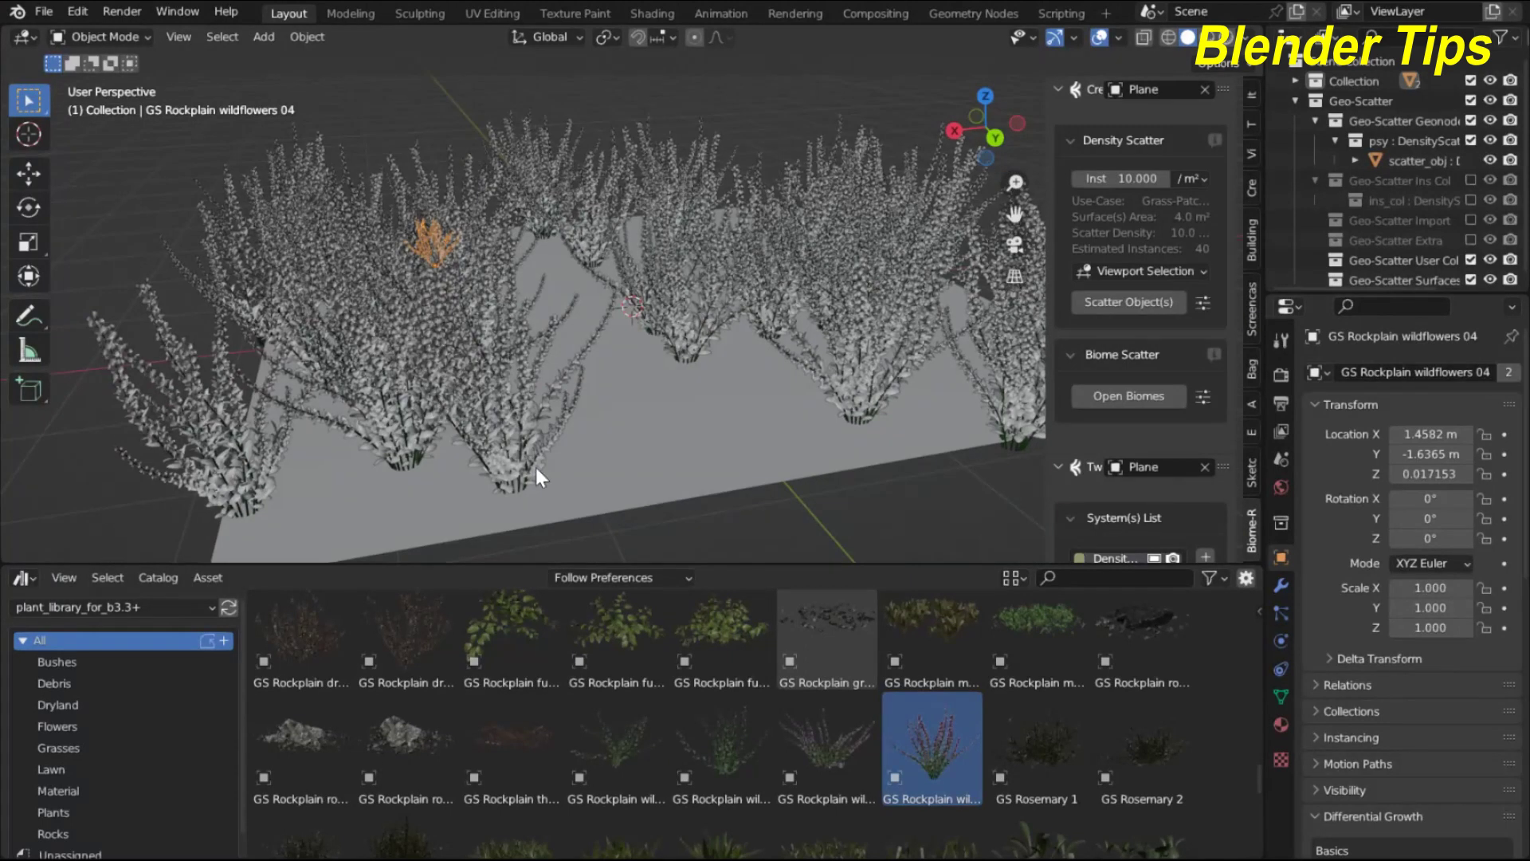
# - Place the GS Rockplain moss small asset near the plane's edge and scatter it over the plane
pyautogui.scroll(2, 932, 721)
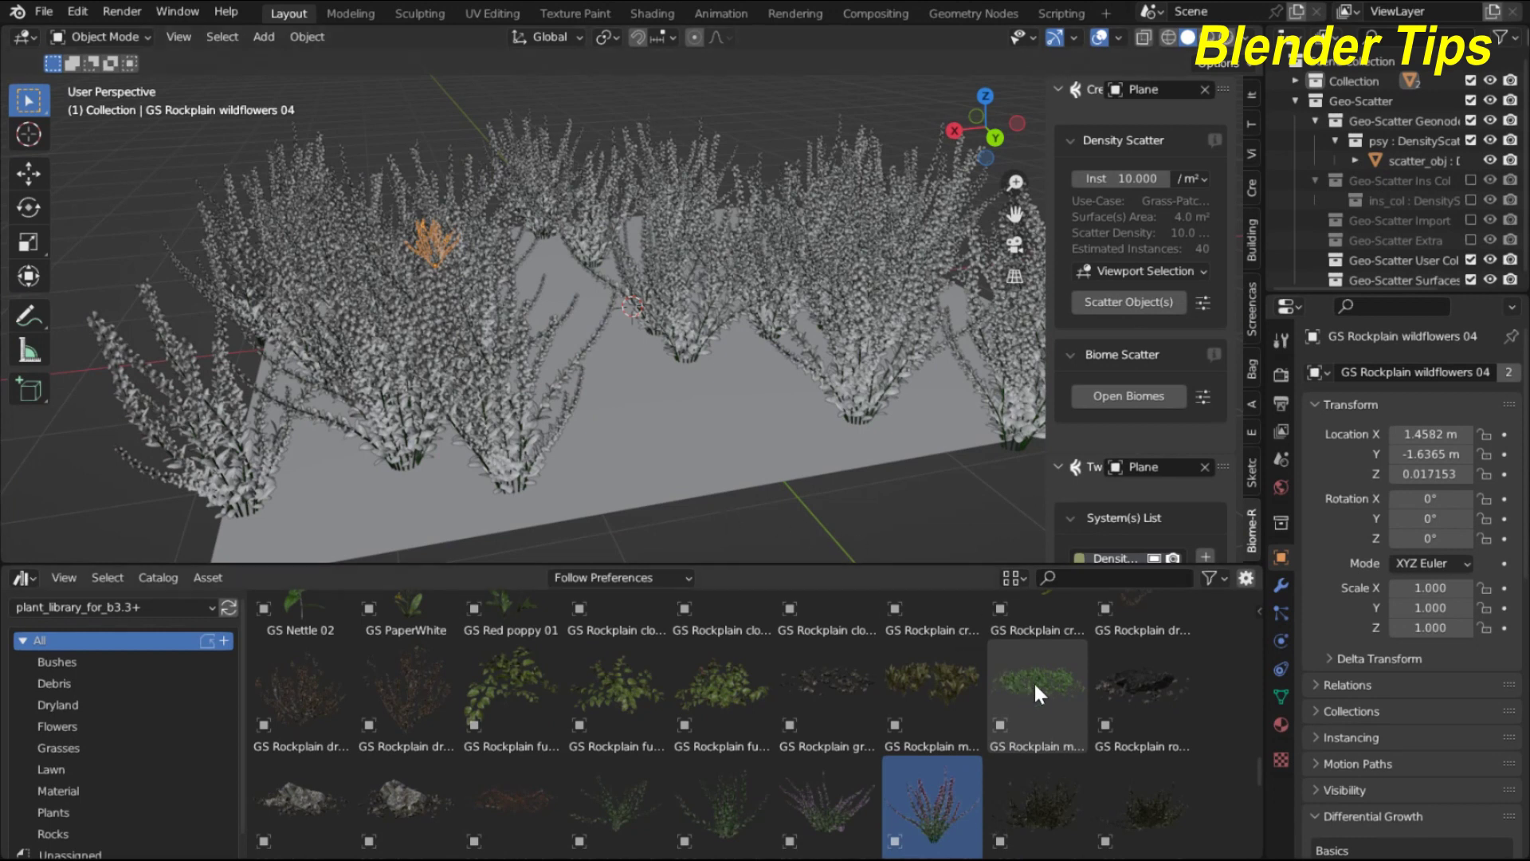
pyautogui.moveTo(1034, 681); pyautogui.dragTo(847, 430)
pyautogui.click(1131, 300)
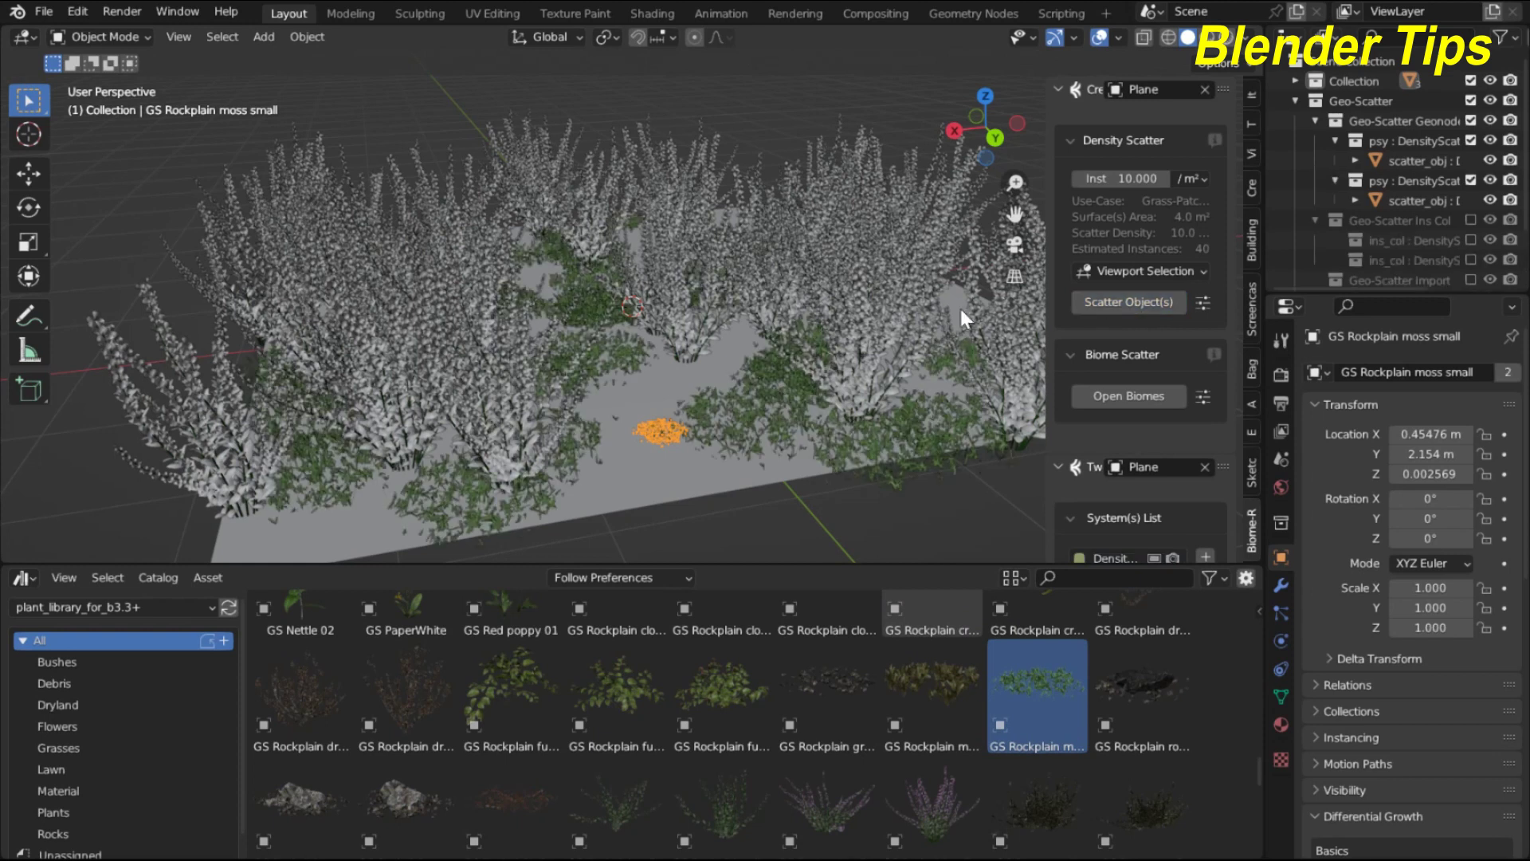
pyautogui.moveTo(634, 395)
pyautogui.mouseDown(button='middle')
pyautogui.moveTo(639, 414)
pyautogui.moveTo(633, 403)
pyautogui.mouseUp(button='middle')
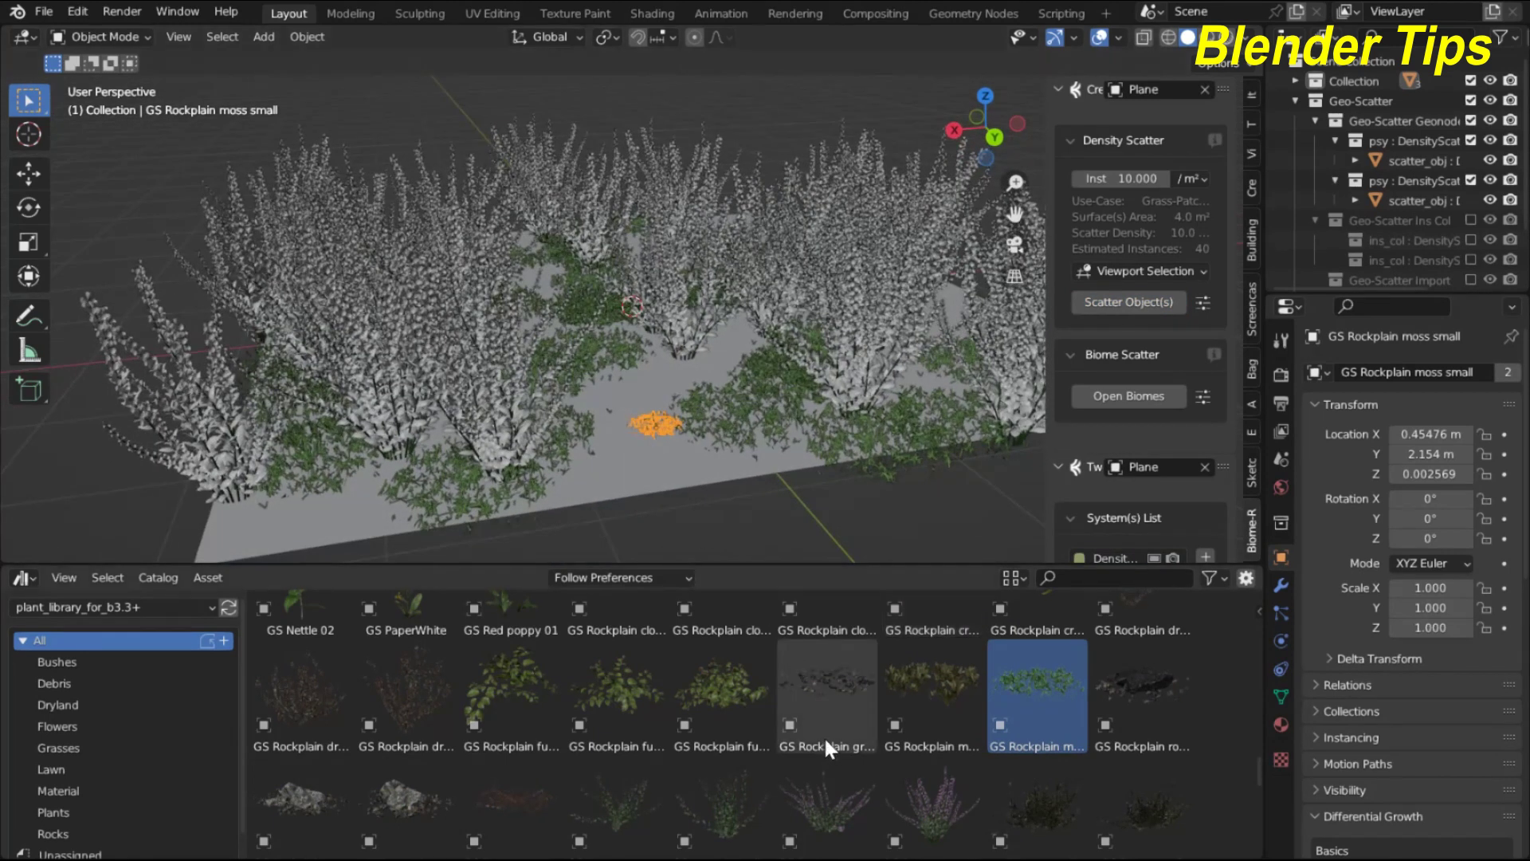
# - Place the GS Rockplain gravel asset from the plant library near the plane's edge and scatter it over the plane
pyautogui.scroll(-5, 863, 720)
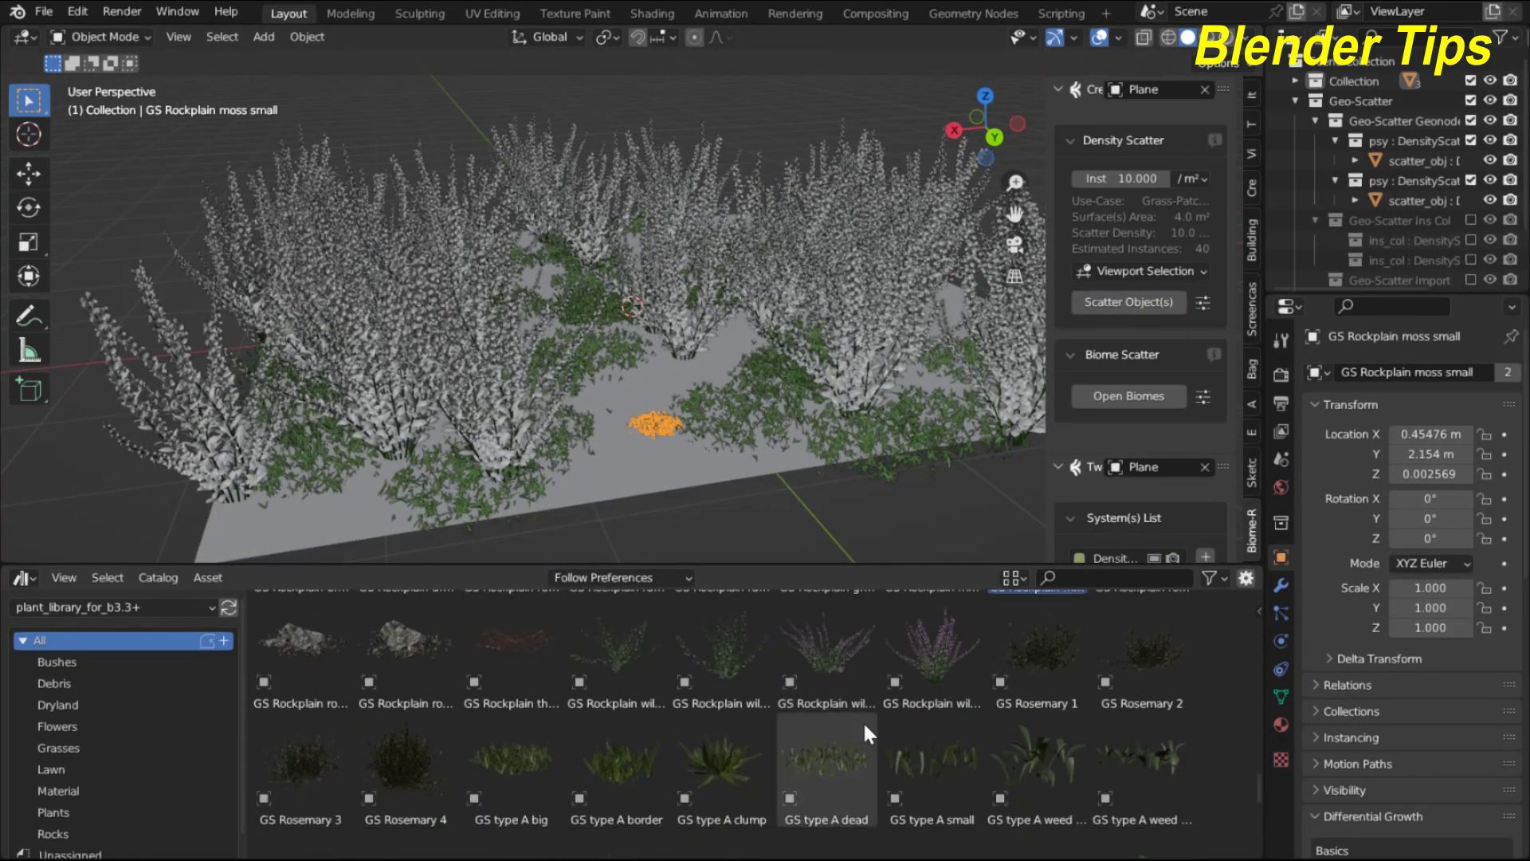
pyautogui.scroll(-2, 862, 720)
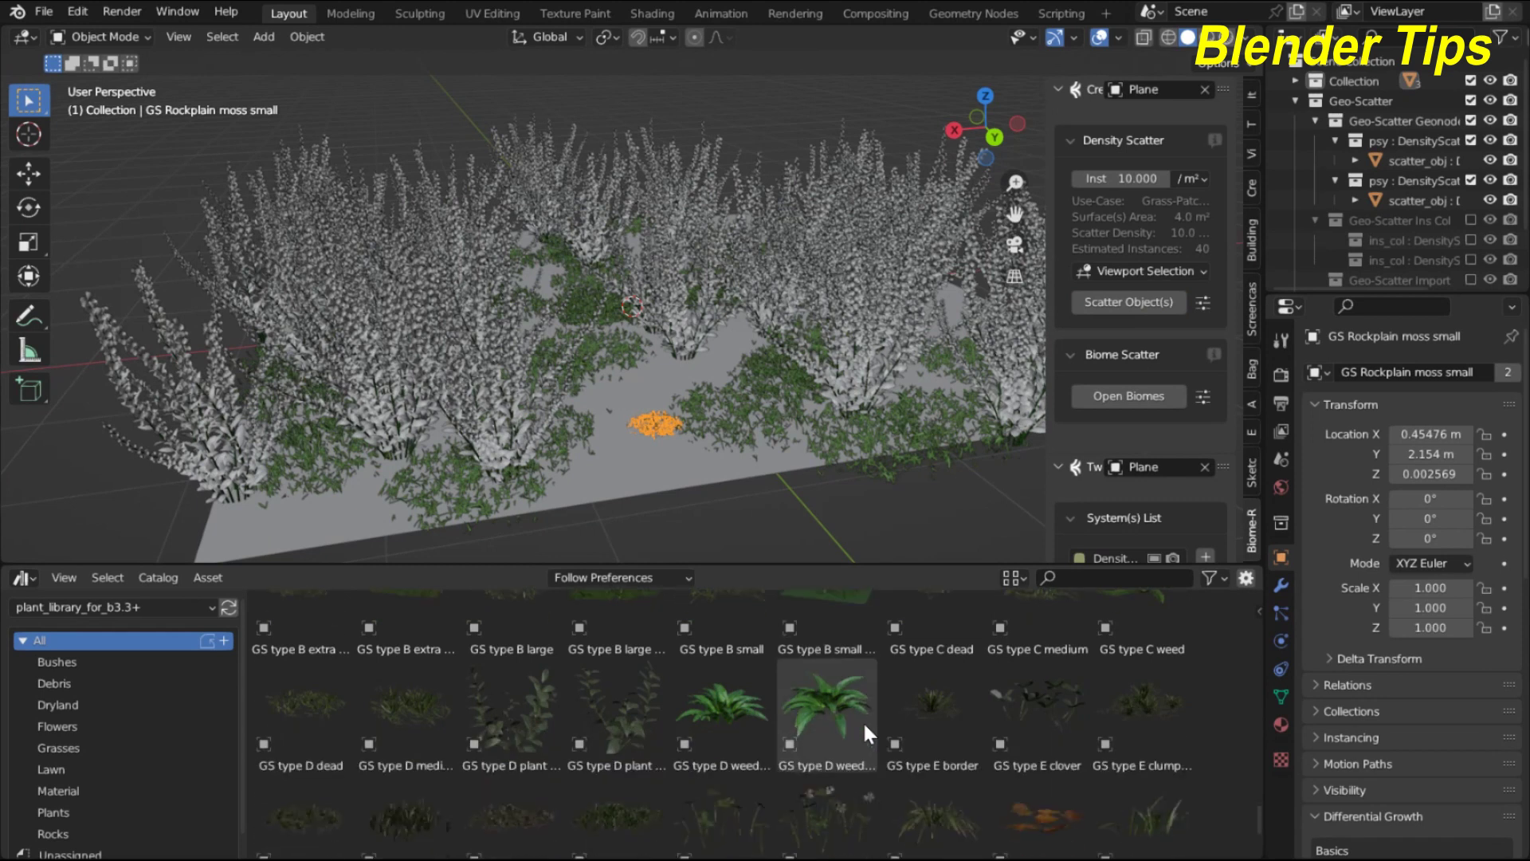
pyautogui.scroll(3, 862, 720)
pyautogui.scroll(4, 862, 721)
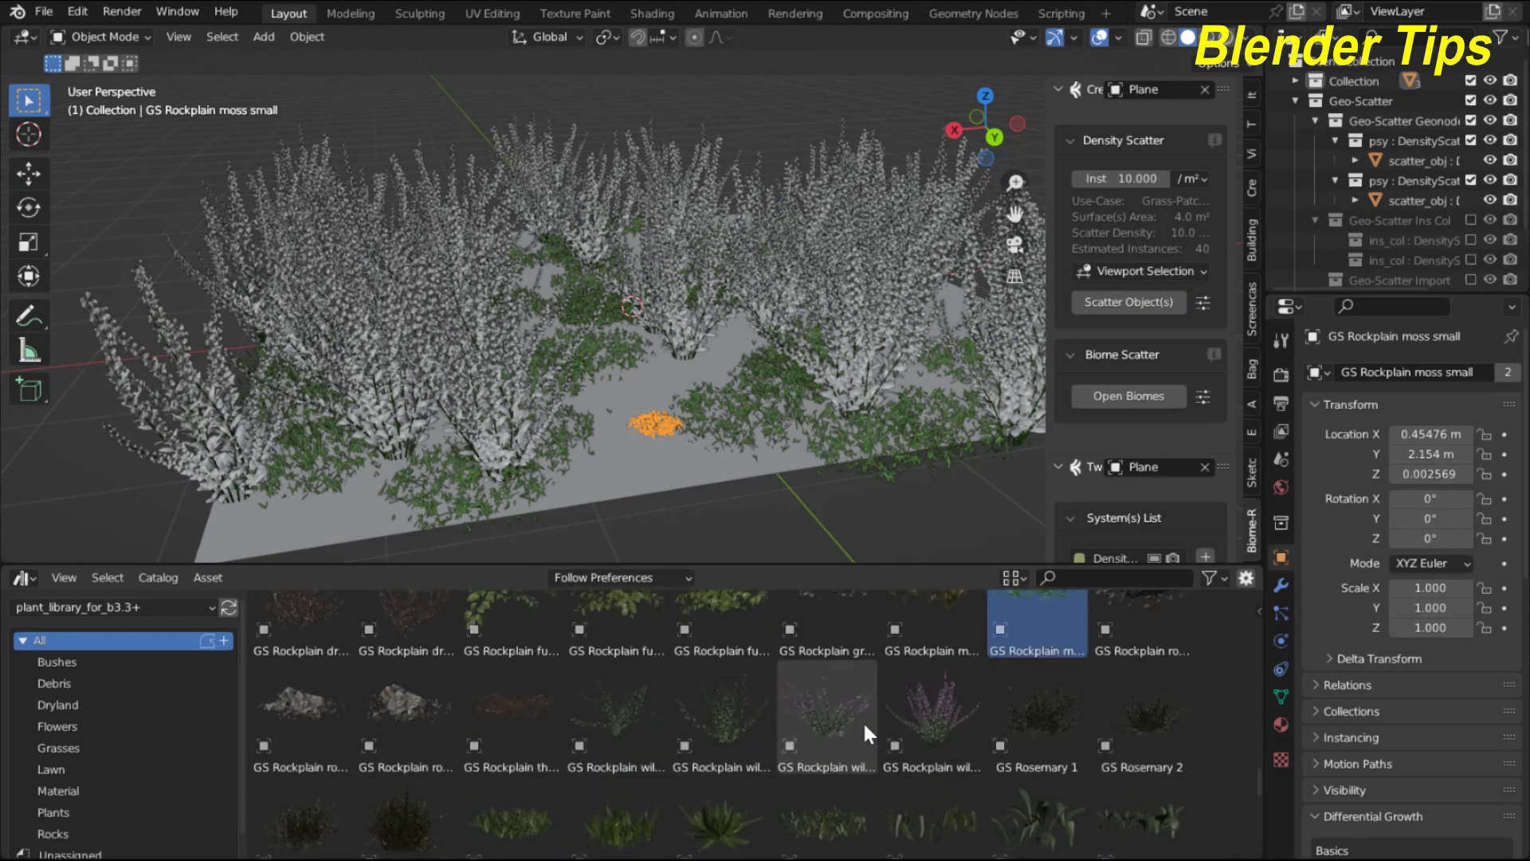
pyautogui.scroll(1, 862, 721)
pyautogui.moveTo(837, 716); pyautogui.dragTo(607, 462)
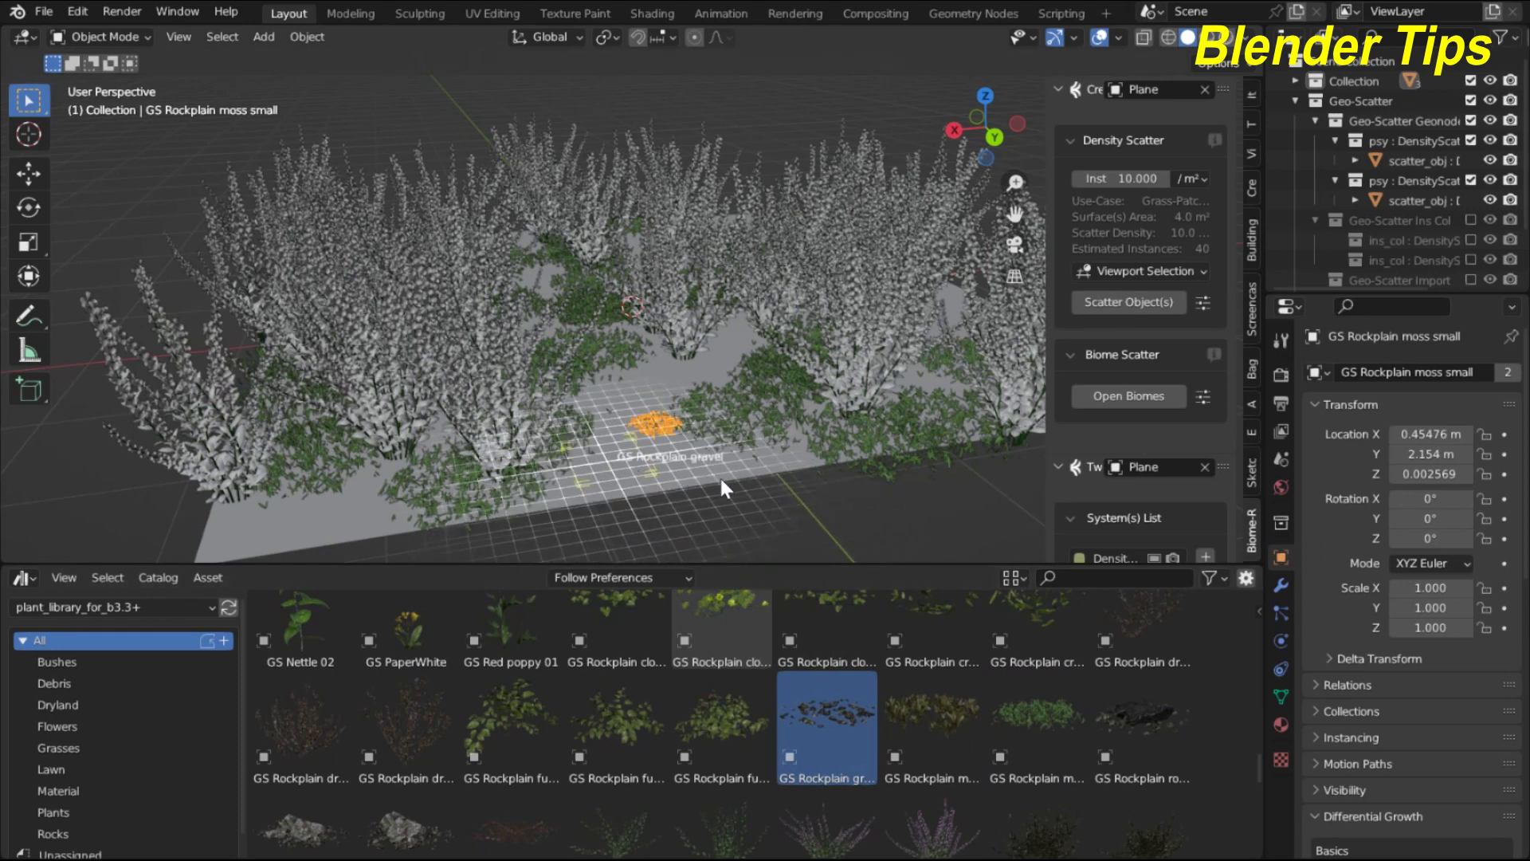
pyautogui.click(1111, 303)
pyautogui.scroll(3, 638, 470)
pyautogui.scroll(-2, 640, 469)
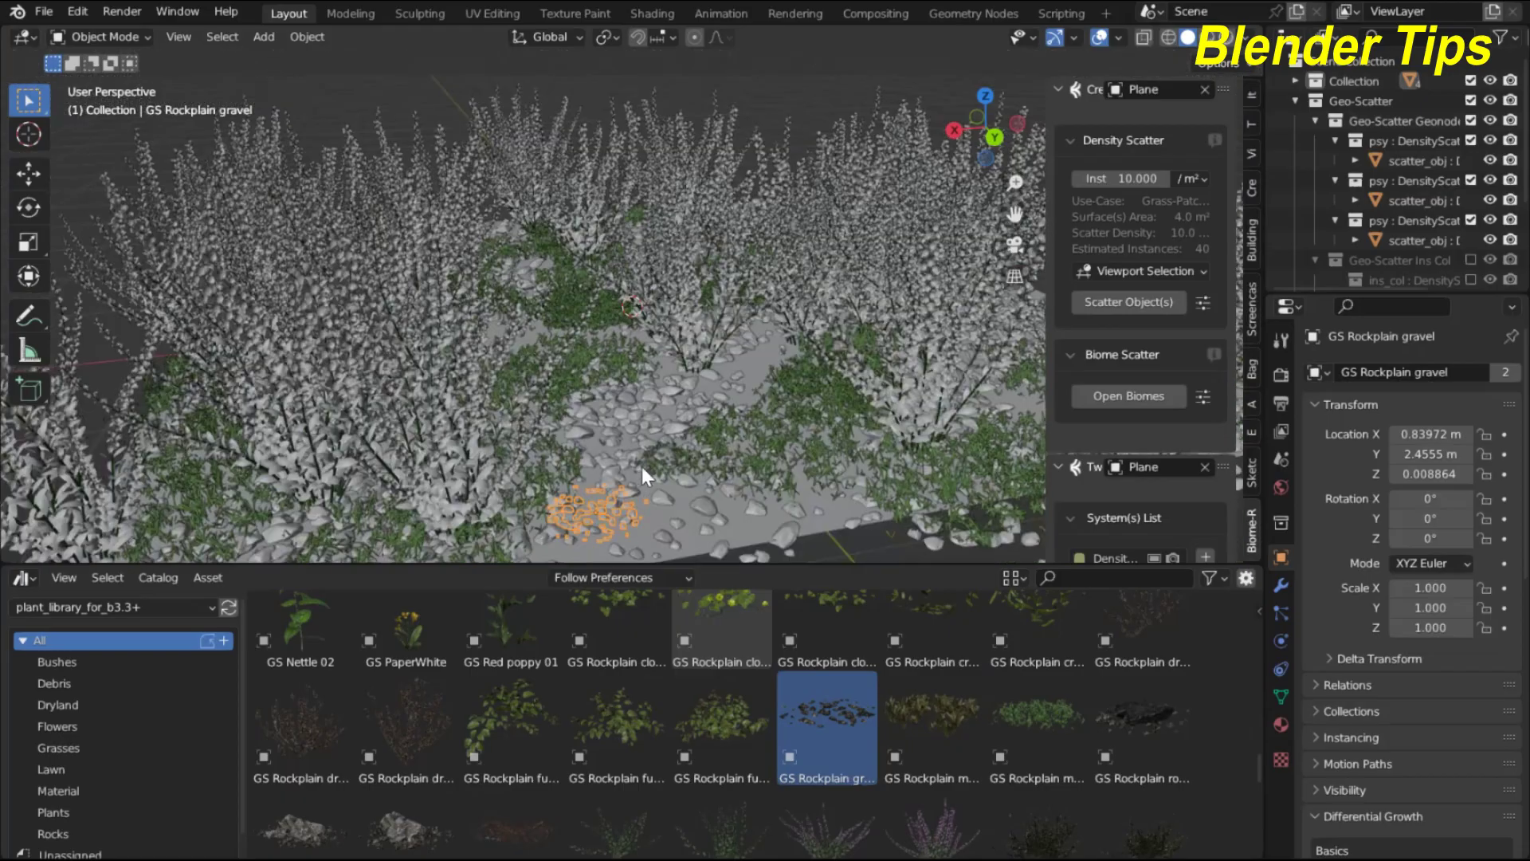
pyautogui.moveTo(643, 467); pyautogui.dragTo(779, 482, button='middle')
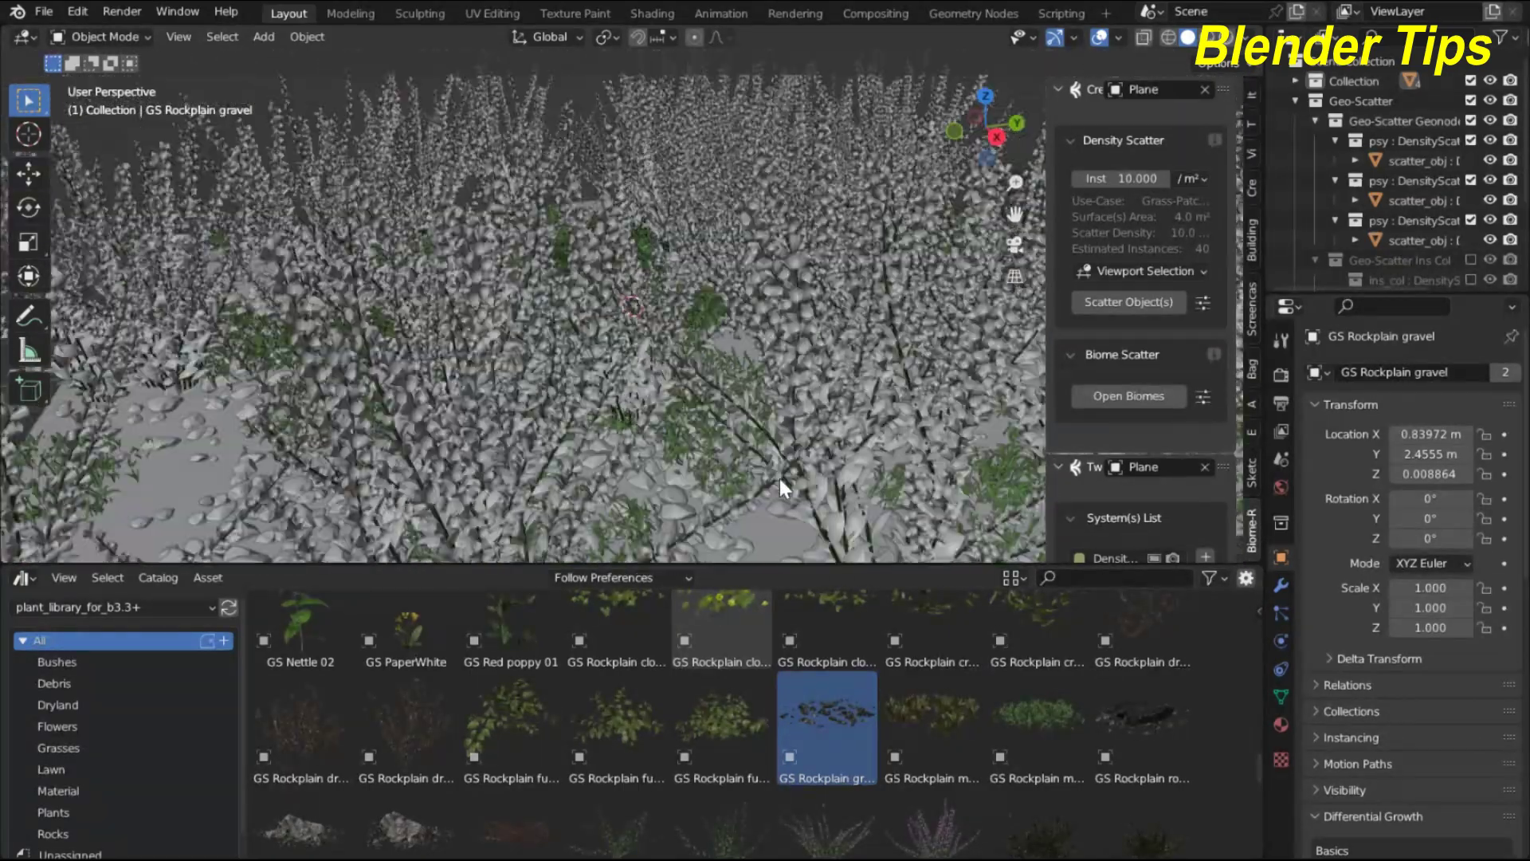
pyautogui.scroll(-5, 772, 470)
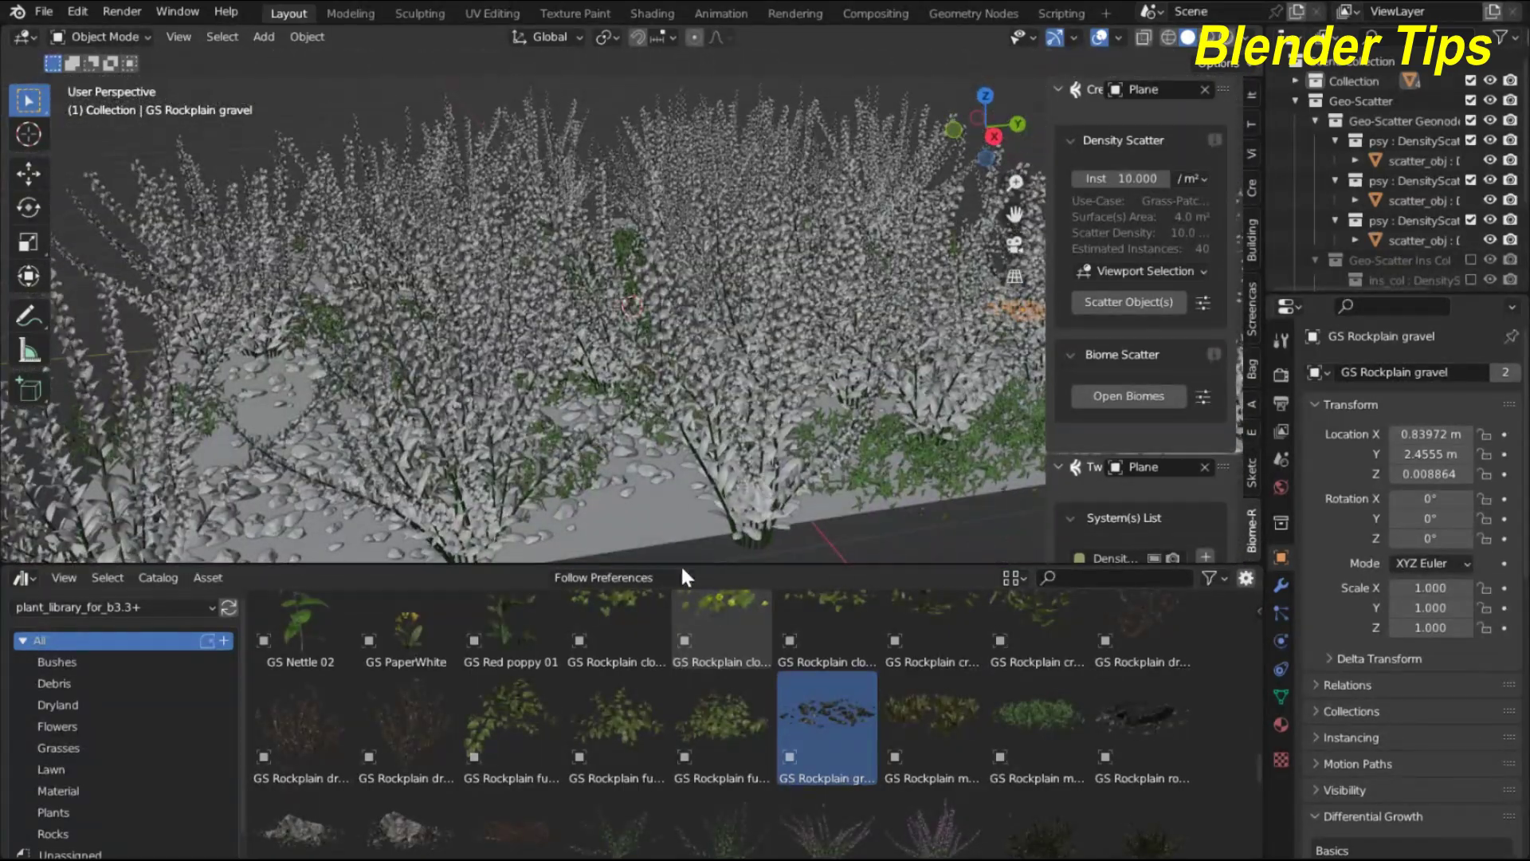
# - Find the GS Ground 02 material in the plant library and apply it to the plane
pyautogui.scroll(4, 805, 687)
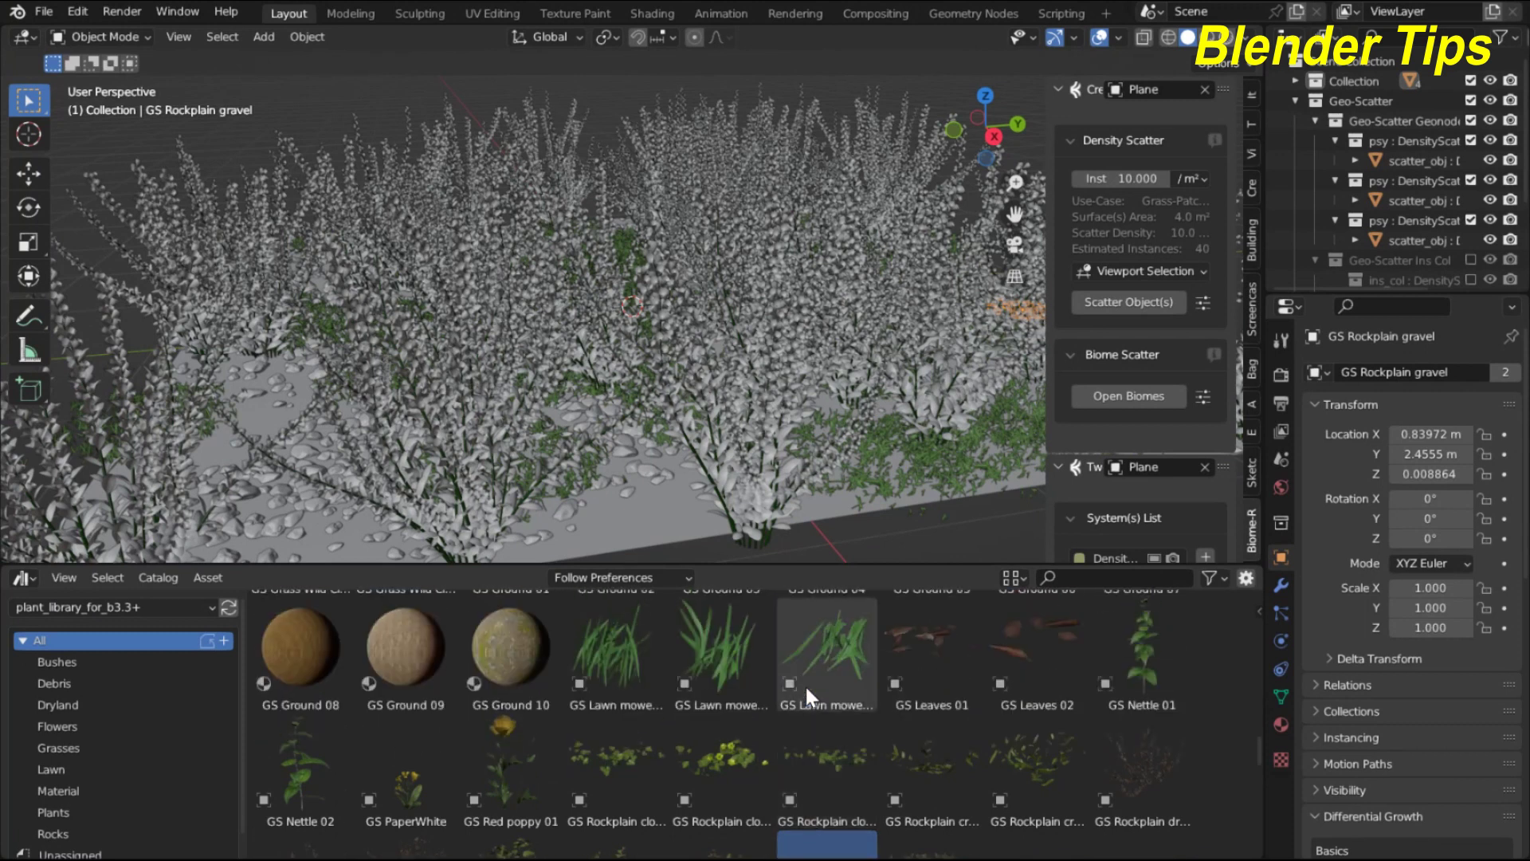
pyautogui.scroll(3, 805, 687)
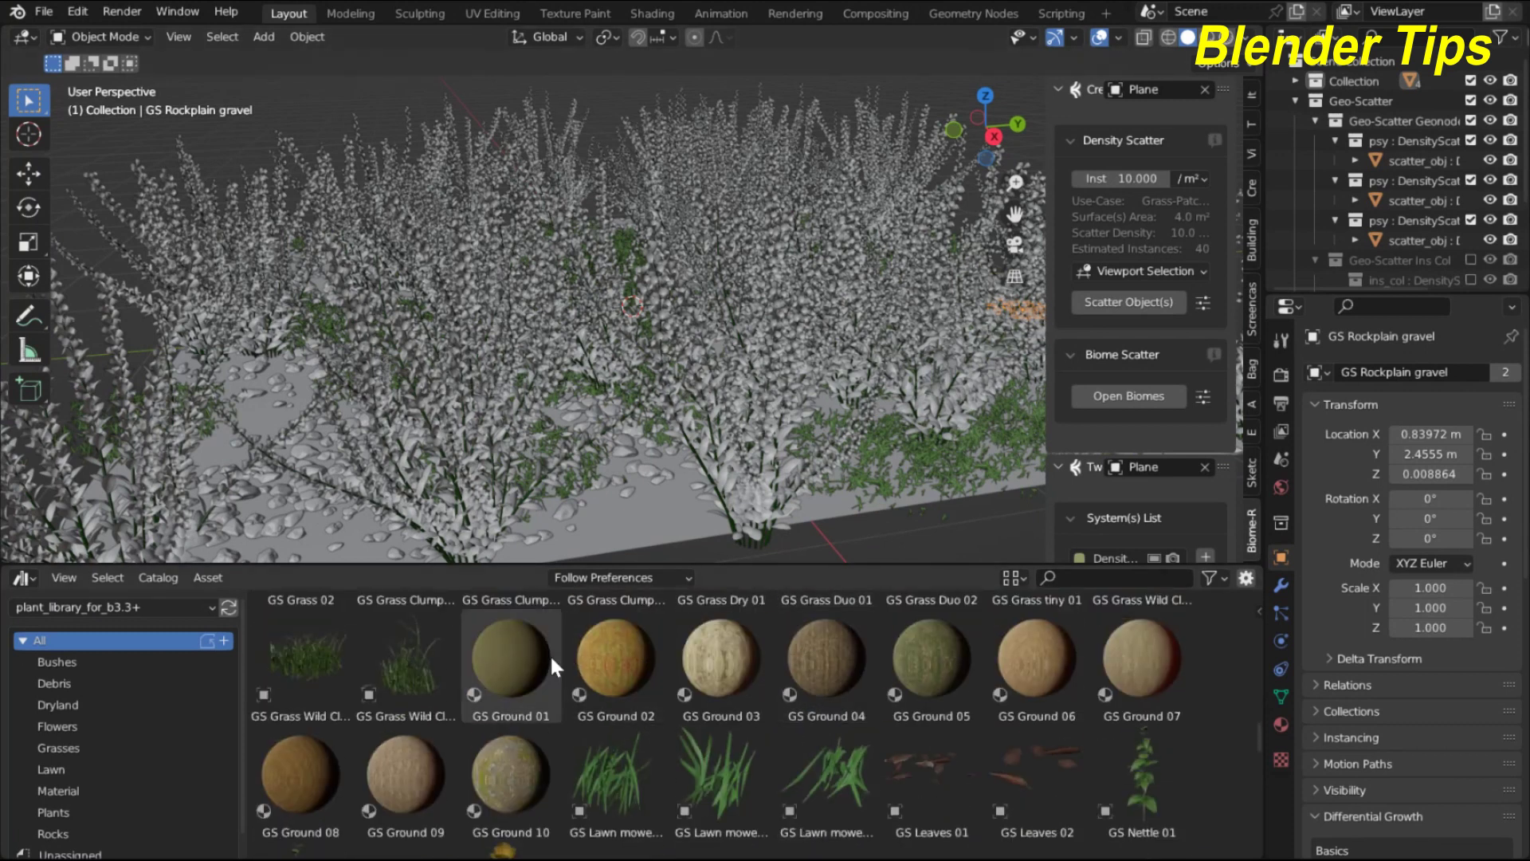
pyautogui.scroll(1, 746, 709)
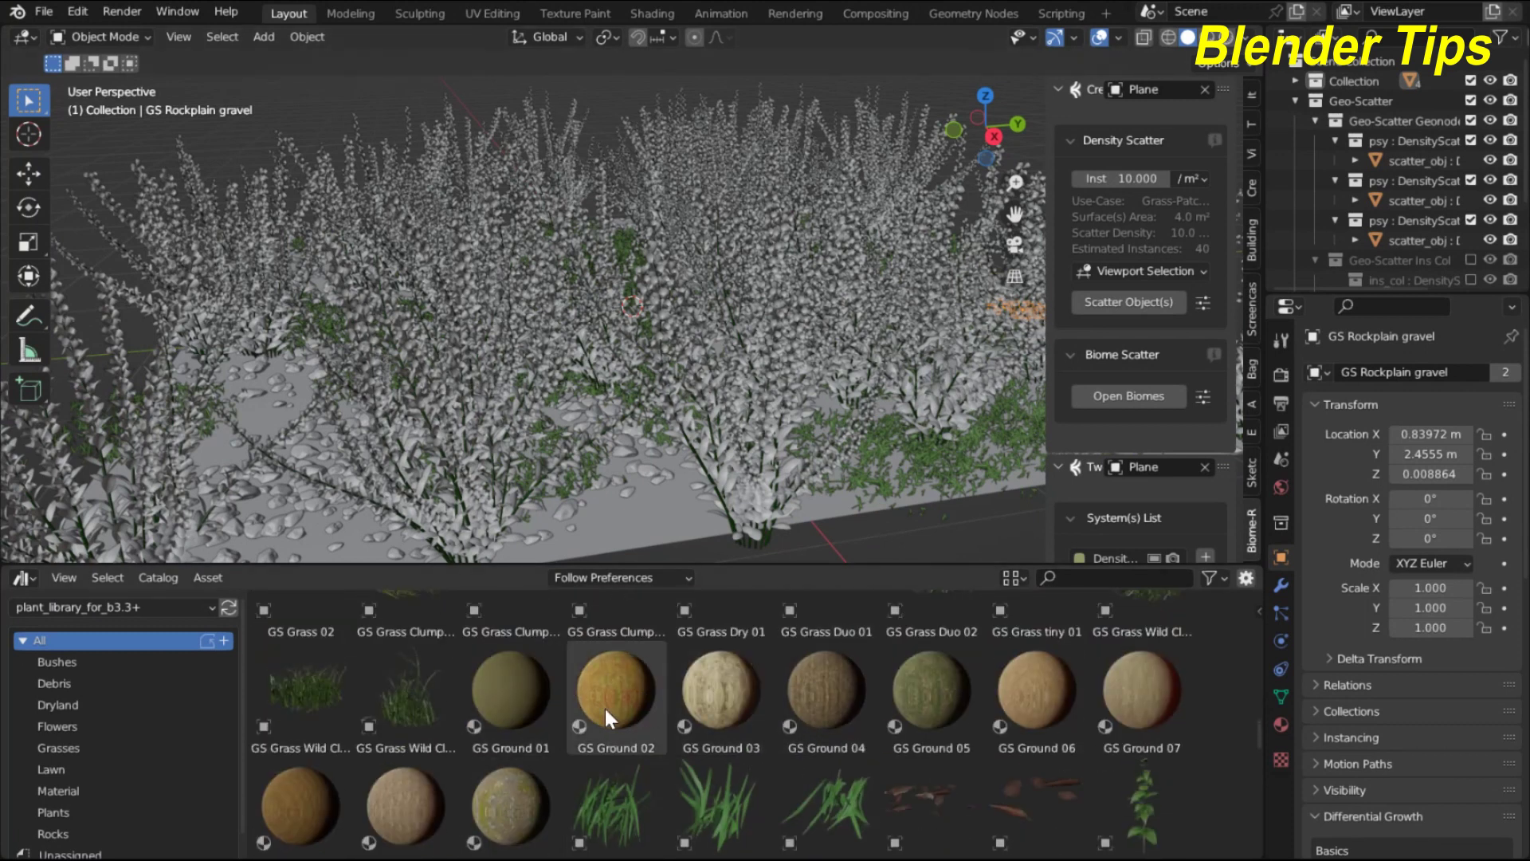
pyautogui.moveTo(605, 709); pyautogui.dragTo(724, 466)
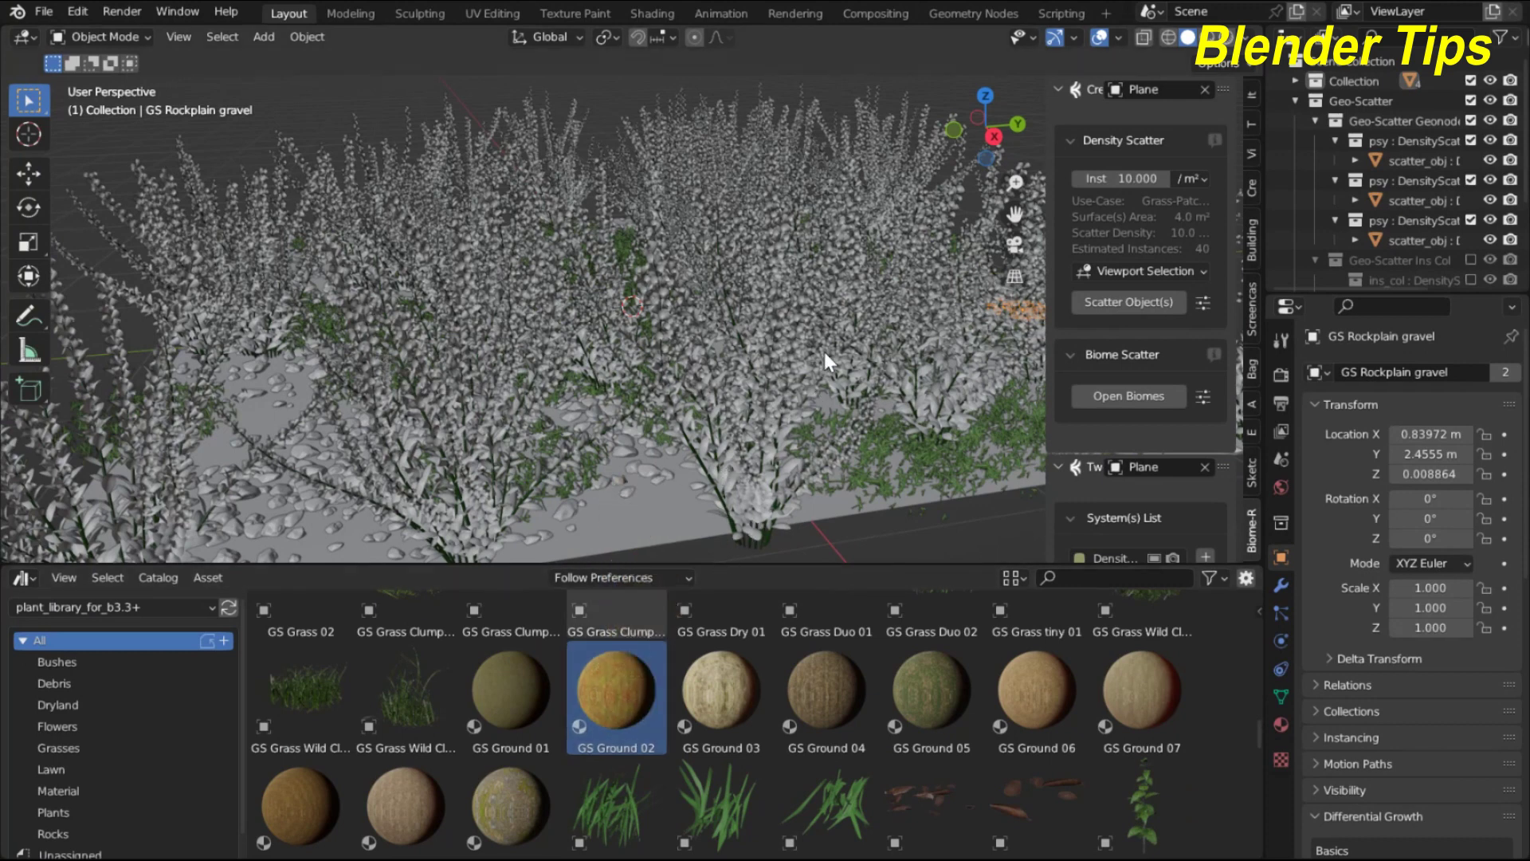
# - Hide the sidebar and enlarge the 3D viewport, and switch it to rendered shading
pyautogui.moveTo(824, 351); pyautogui.dragTo(787, 350, button='middle')
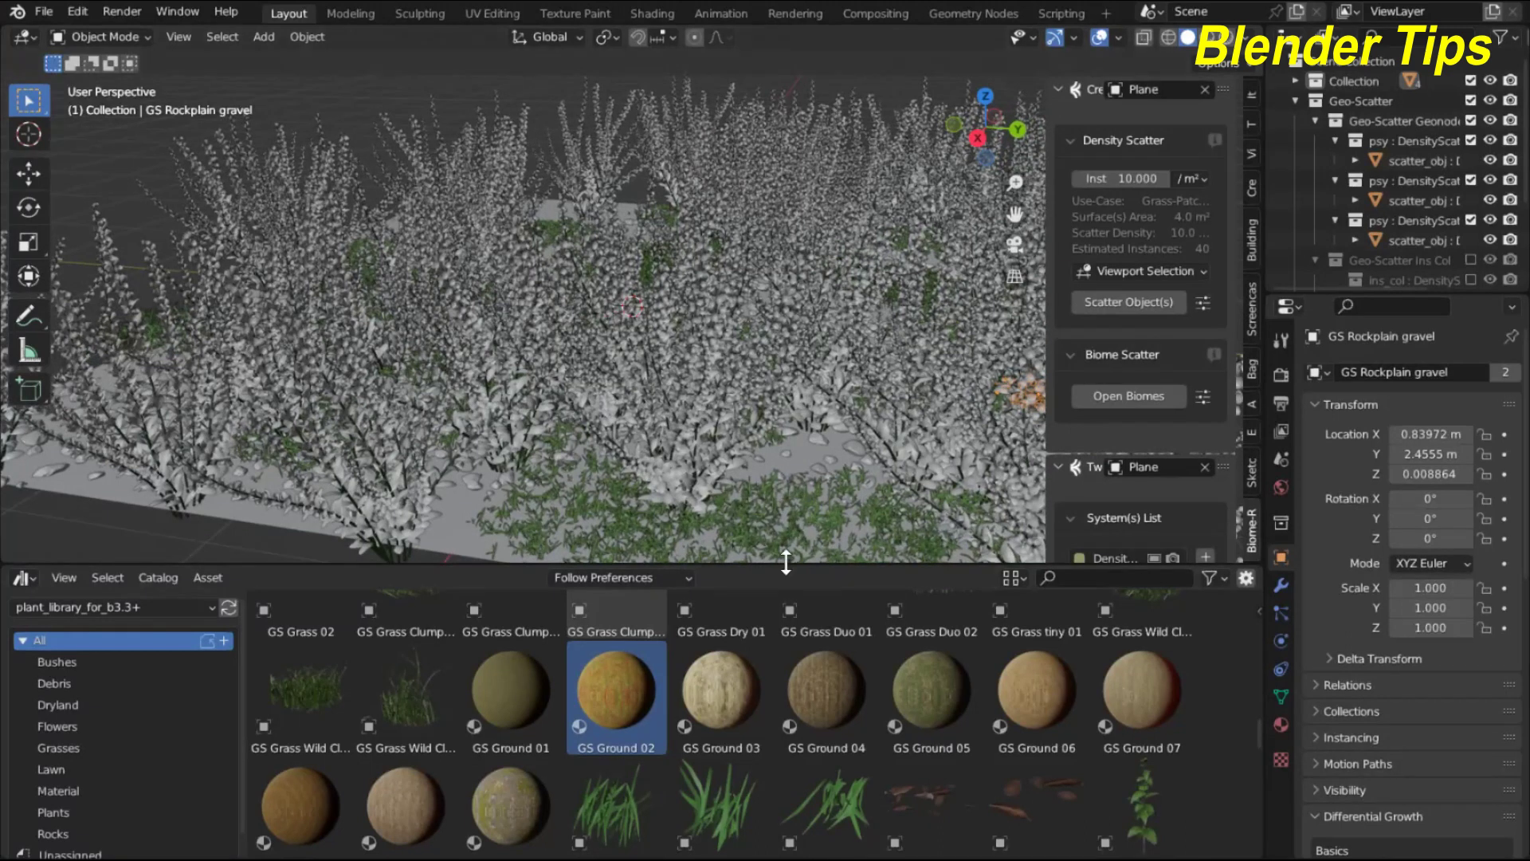
pyautogui.press('n')
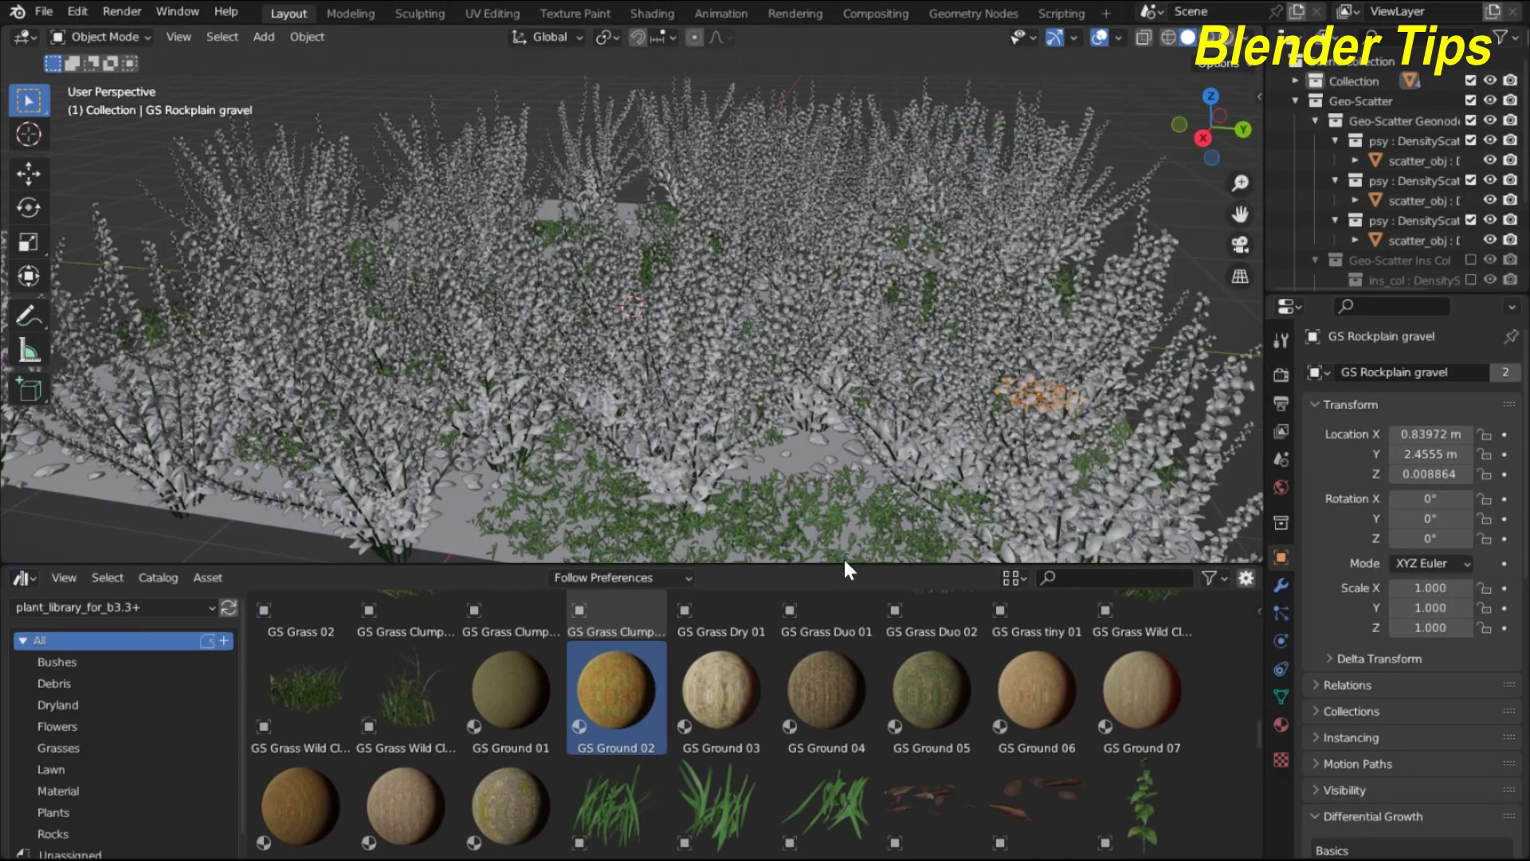
pyautogui.moveTo(843, 562); pyautogui.dragTo(843, 714)
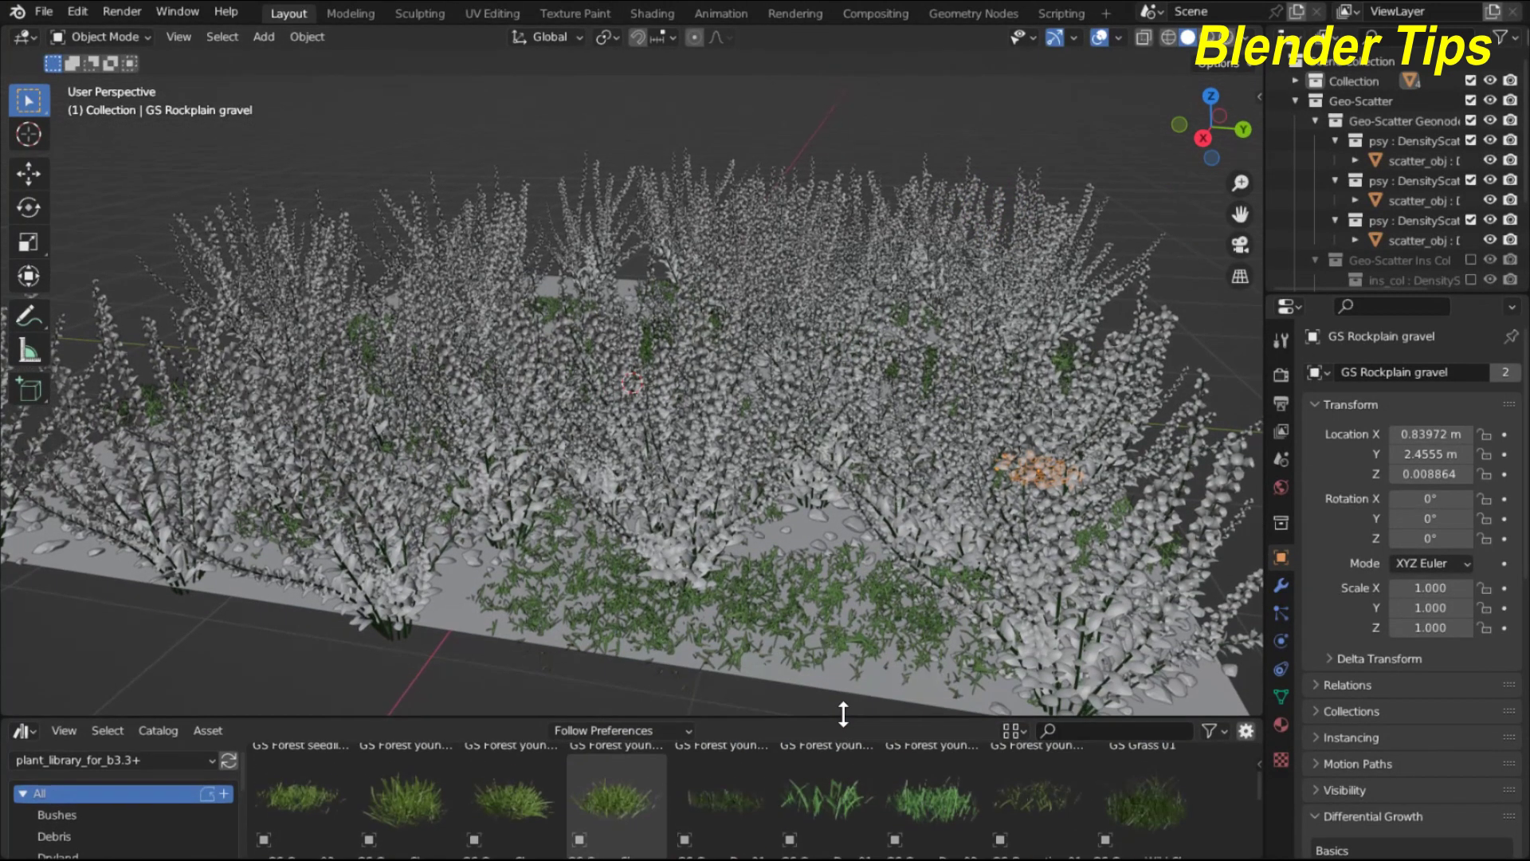
pyautogui.click(1227, 37)
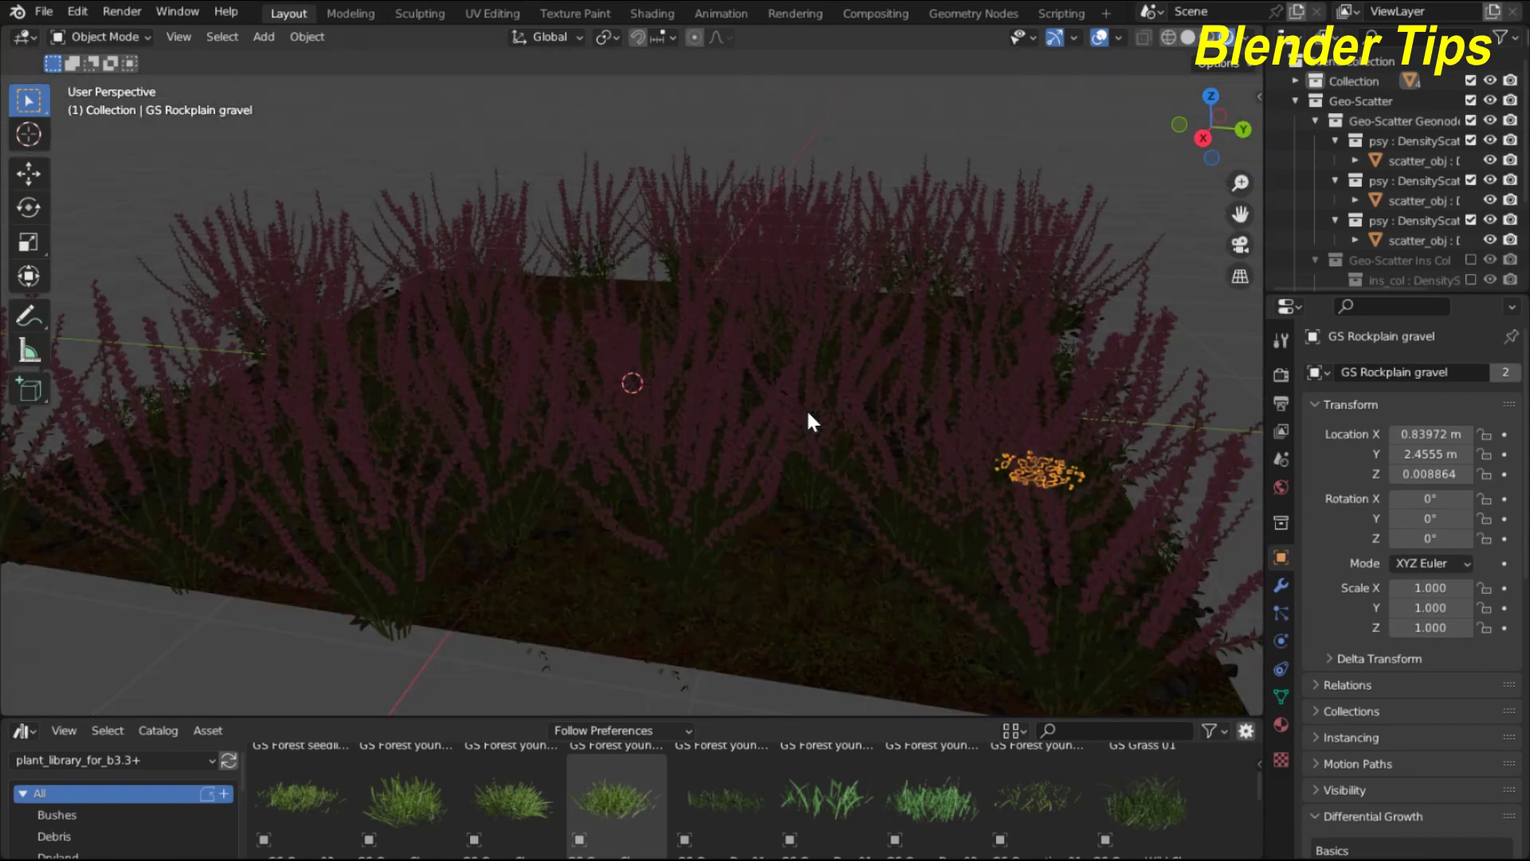
# - Add an area light at the scene's centre and raise it along Z to about 0.79 m
pyautogui.moveTo(807, 414); pyautogui.dragTo(786, 506, button='middle')
pyautogui.scroll(4, 529, 564)
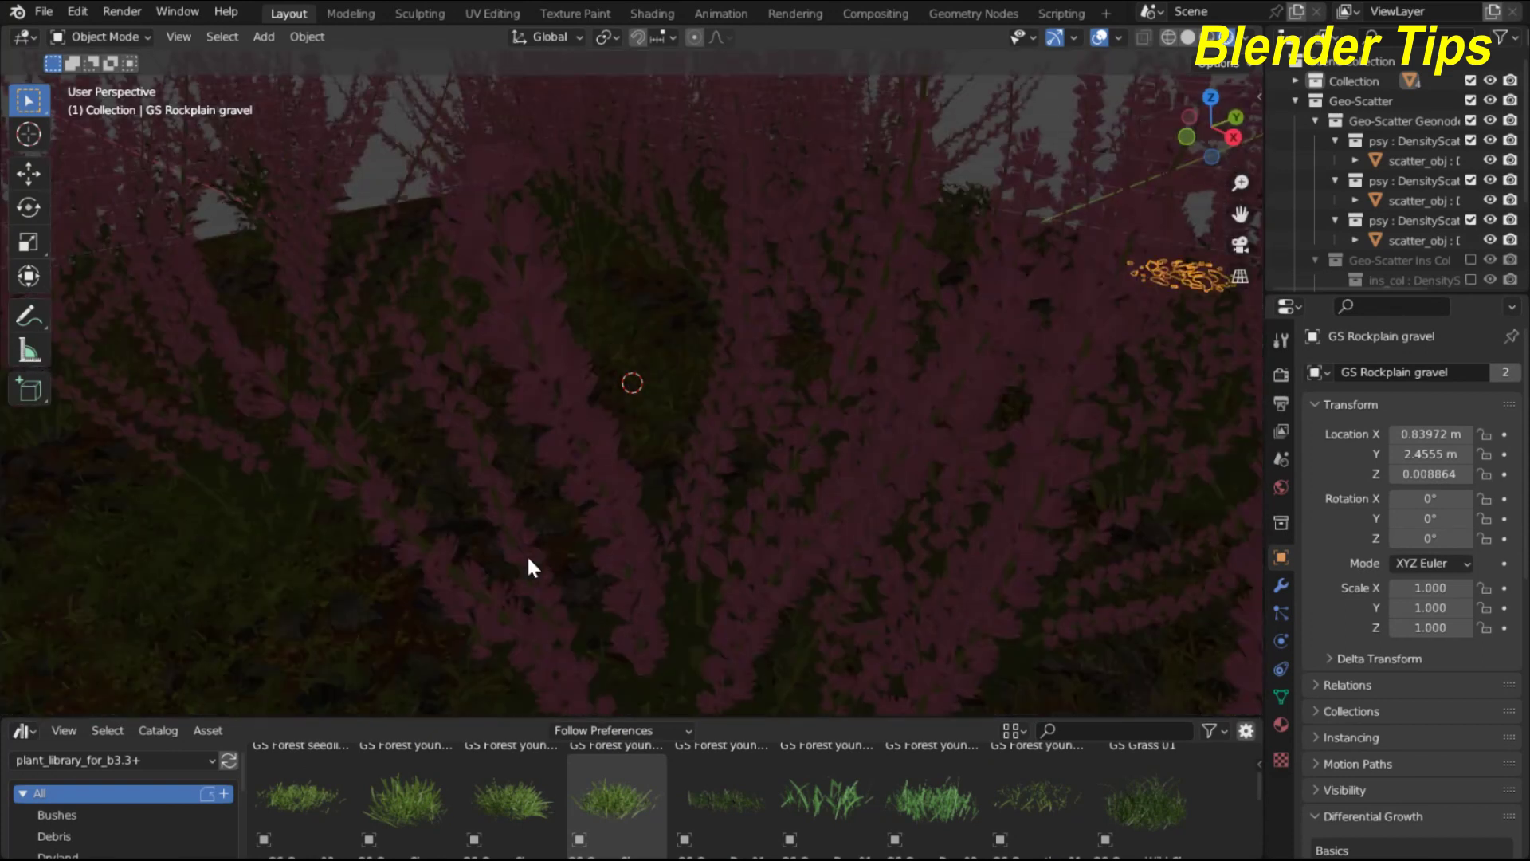
pyautogui.scroll(-3, 561, 538)
pyautogui.moveTo(566, 538); pyautogui.dragTo(584, 471, button='middle')
pyautogui.scroll(2, 710, 536)
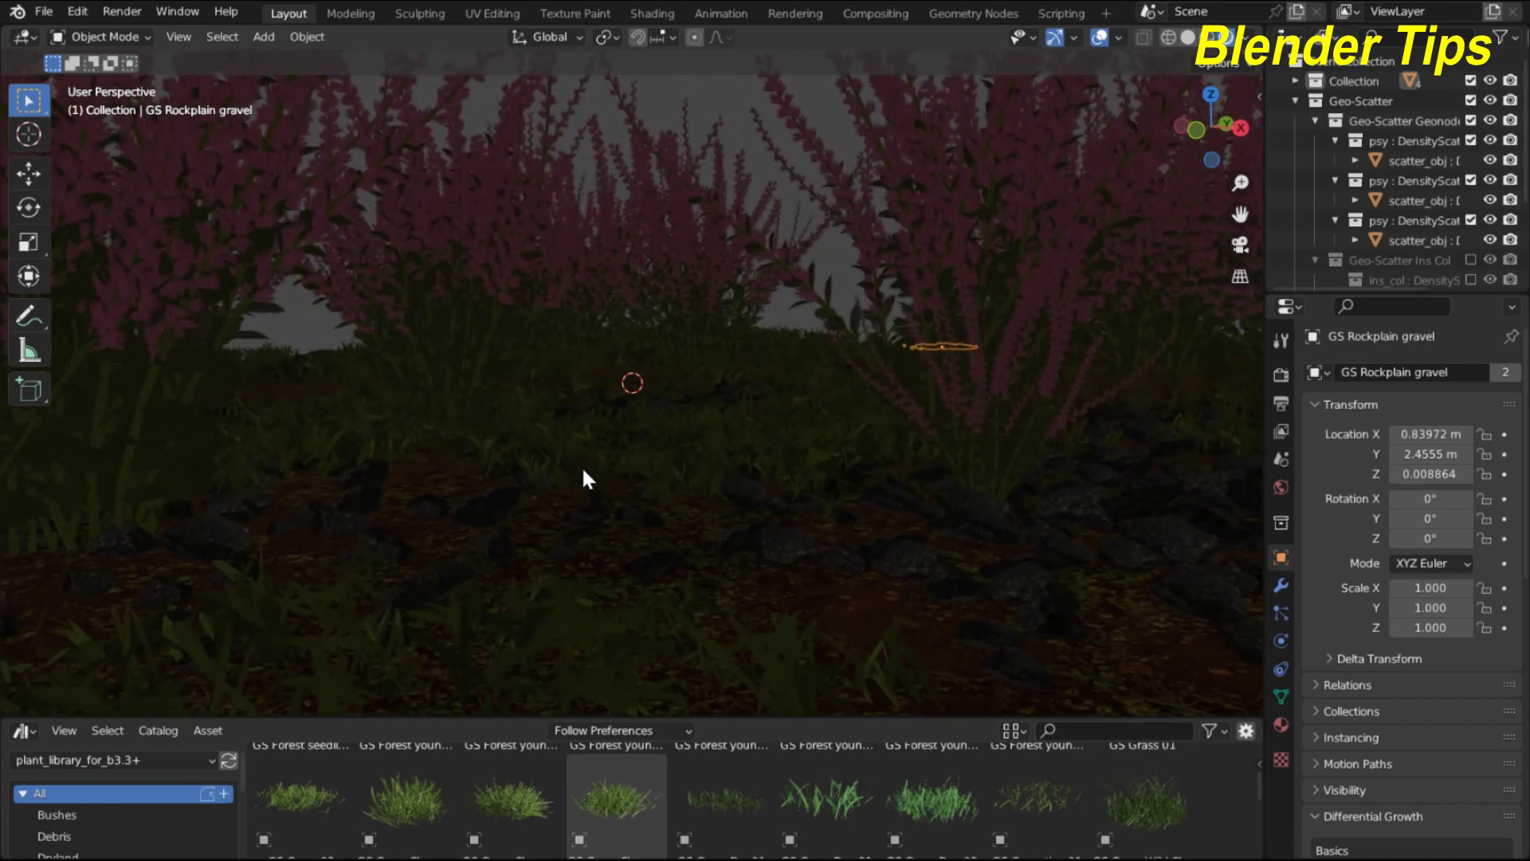
pyautogui.hotkey('shift', 'a')
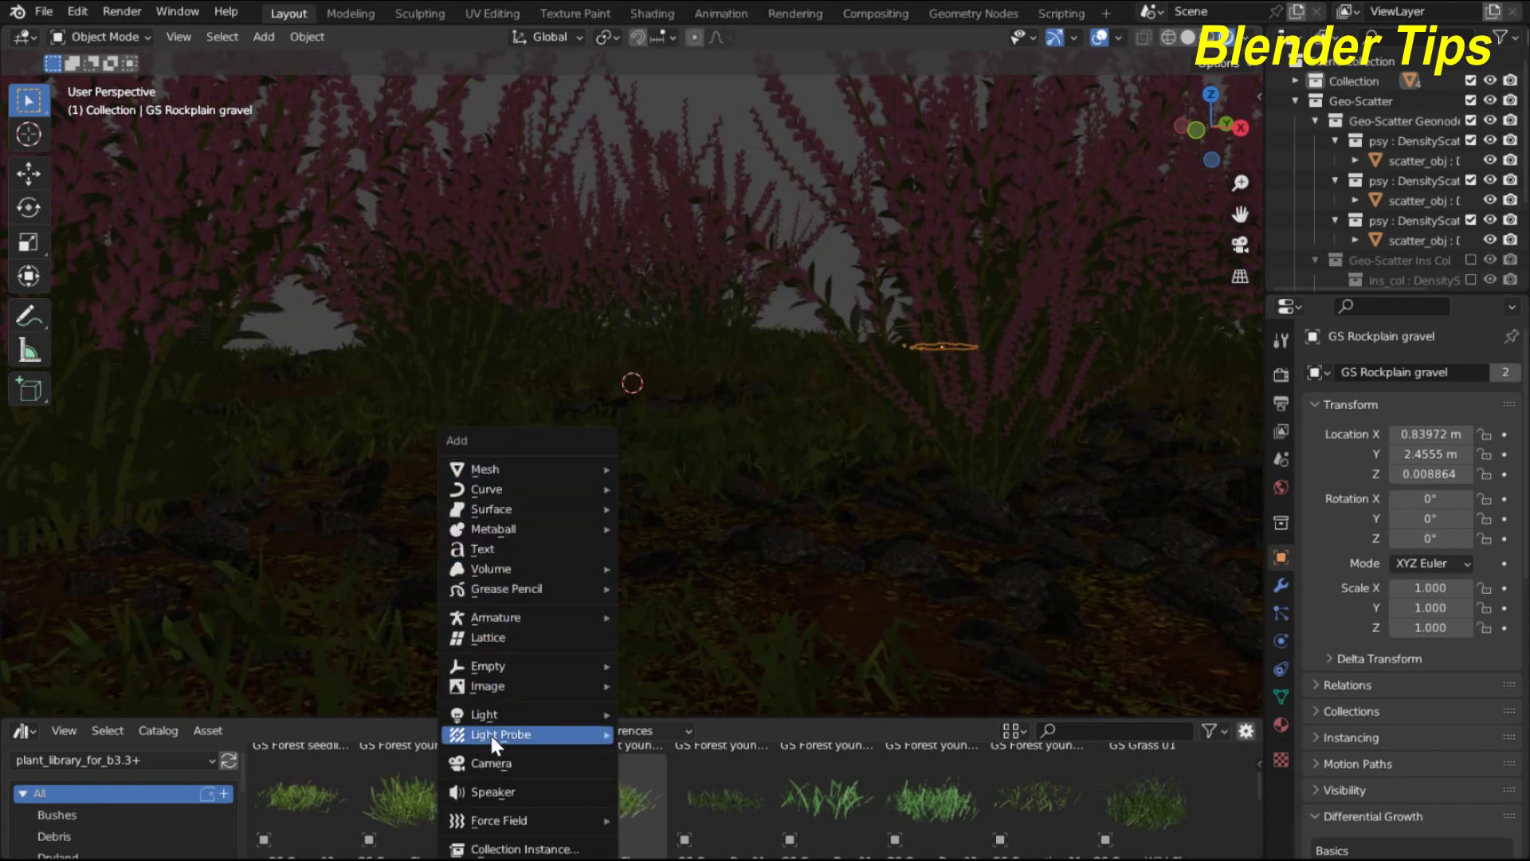
pyautogui.moveTo(495, 715)
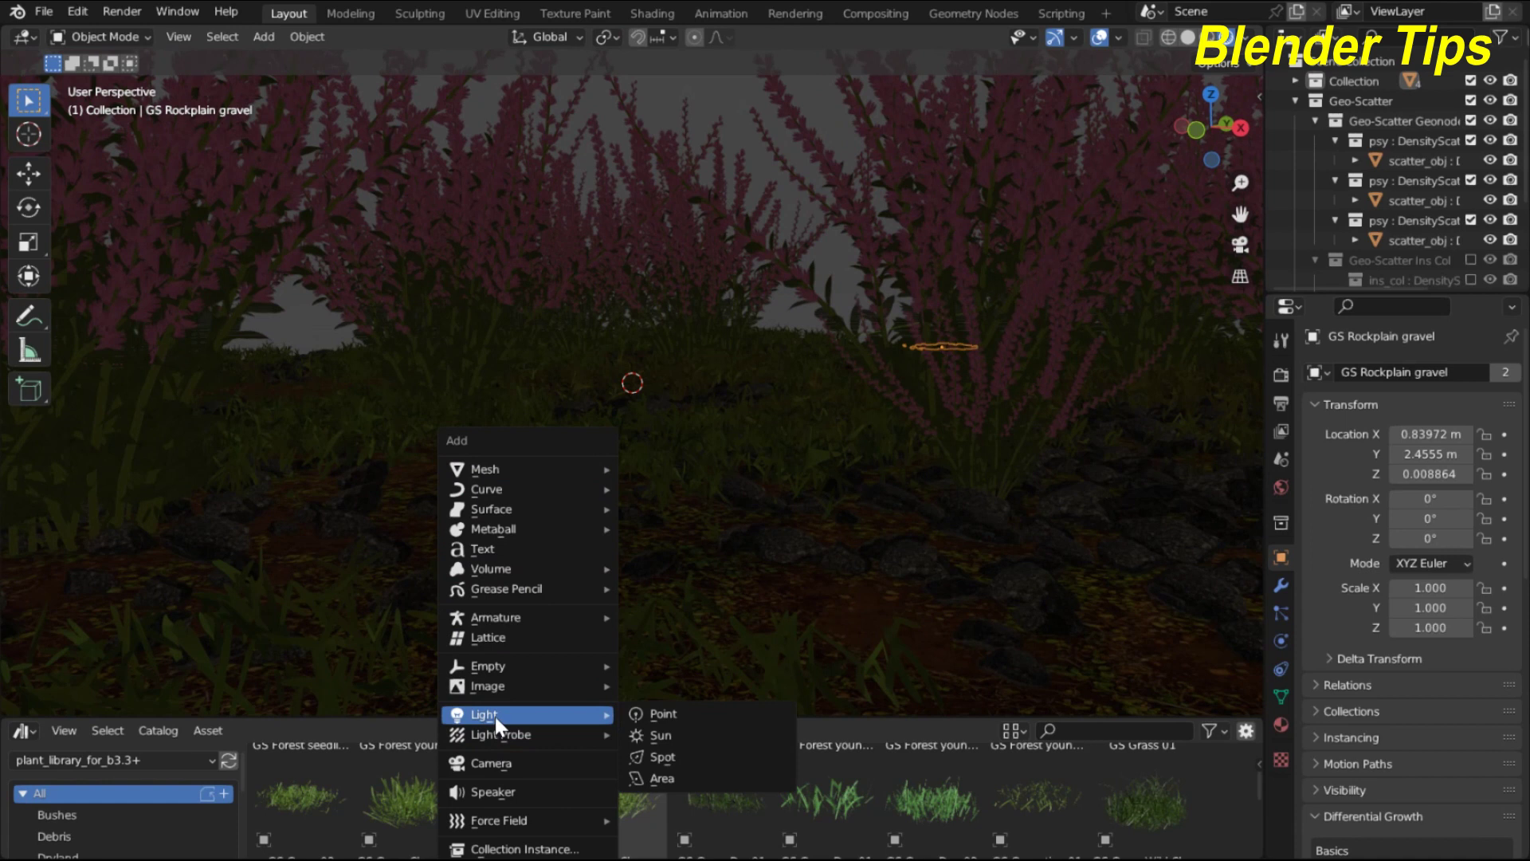
pyautogui.click(677, 778)
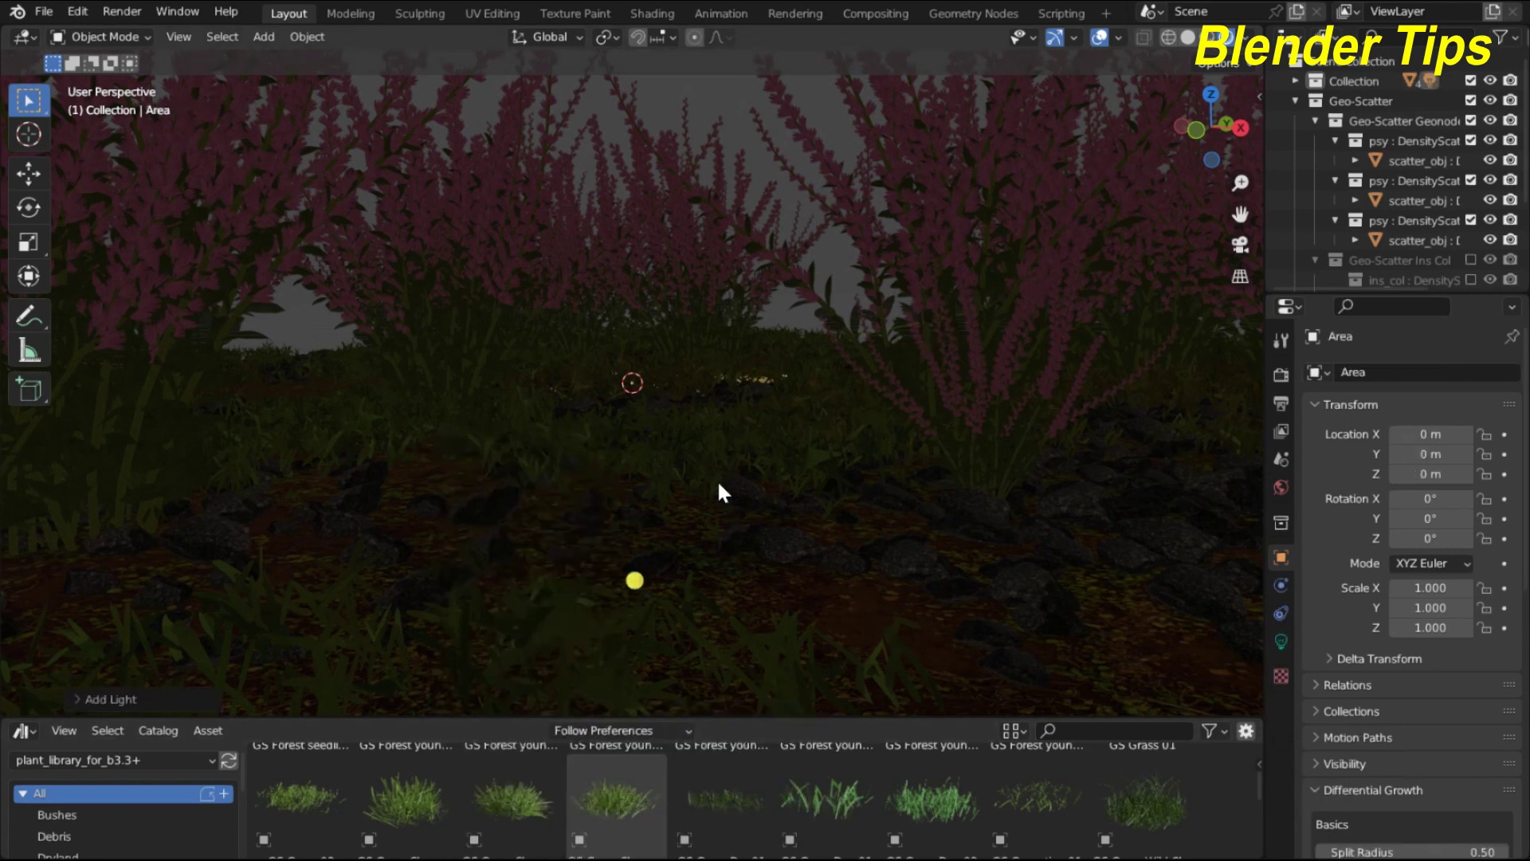
pyautogui.press('g')
pyautogui.press('z')
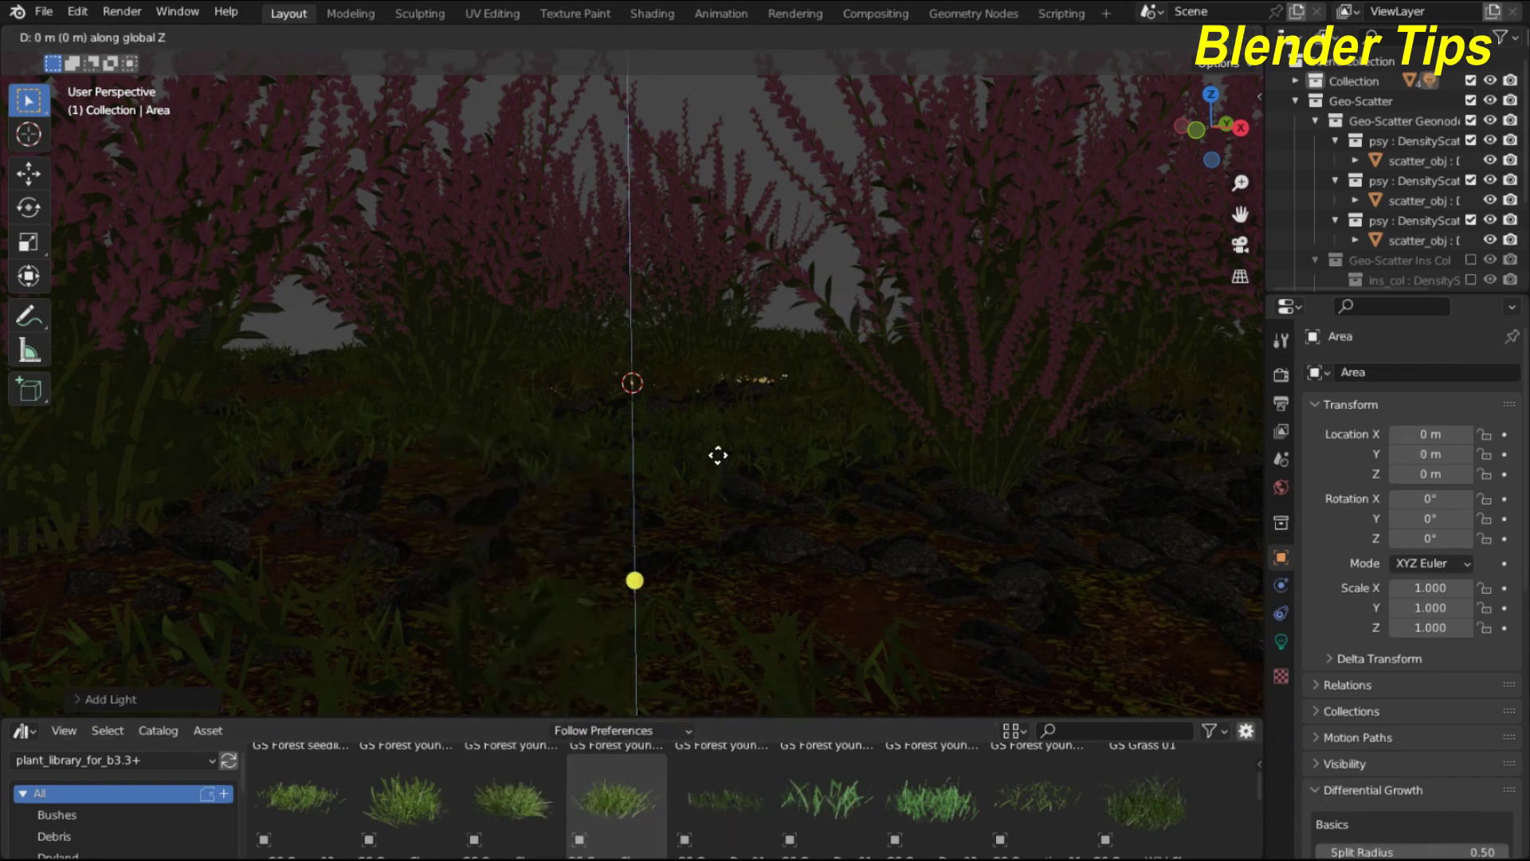
pyautogui.click(781, 284)
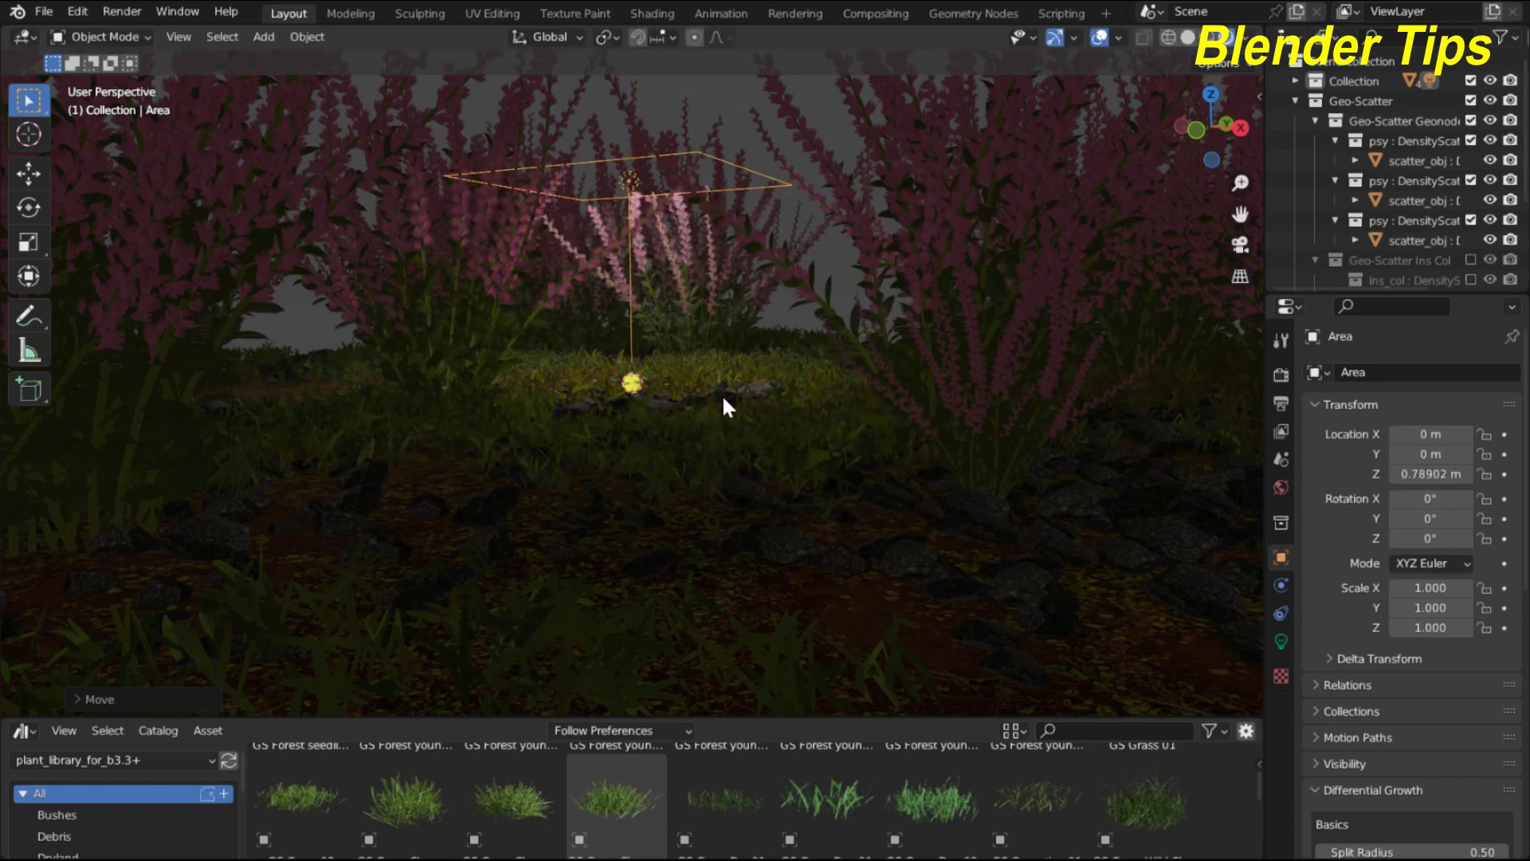
# - Scale the area light up to about 2.17 and set its power to 200 W
pyautogui.press('s')
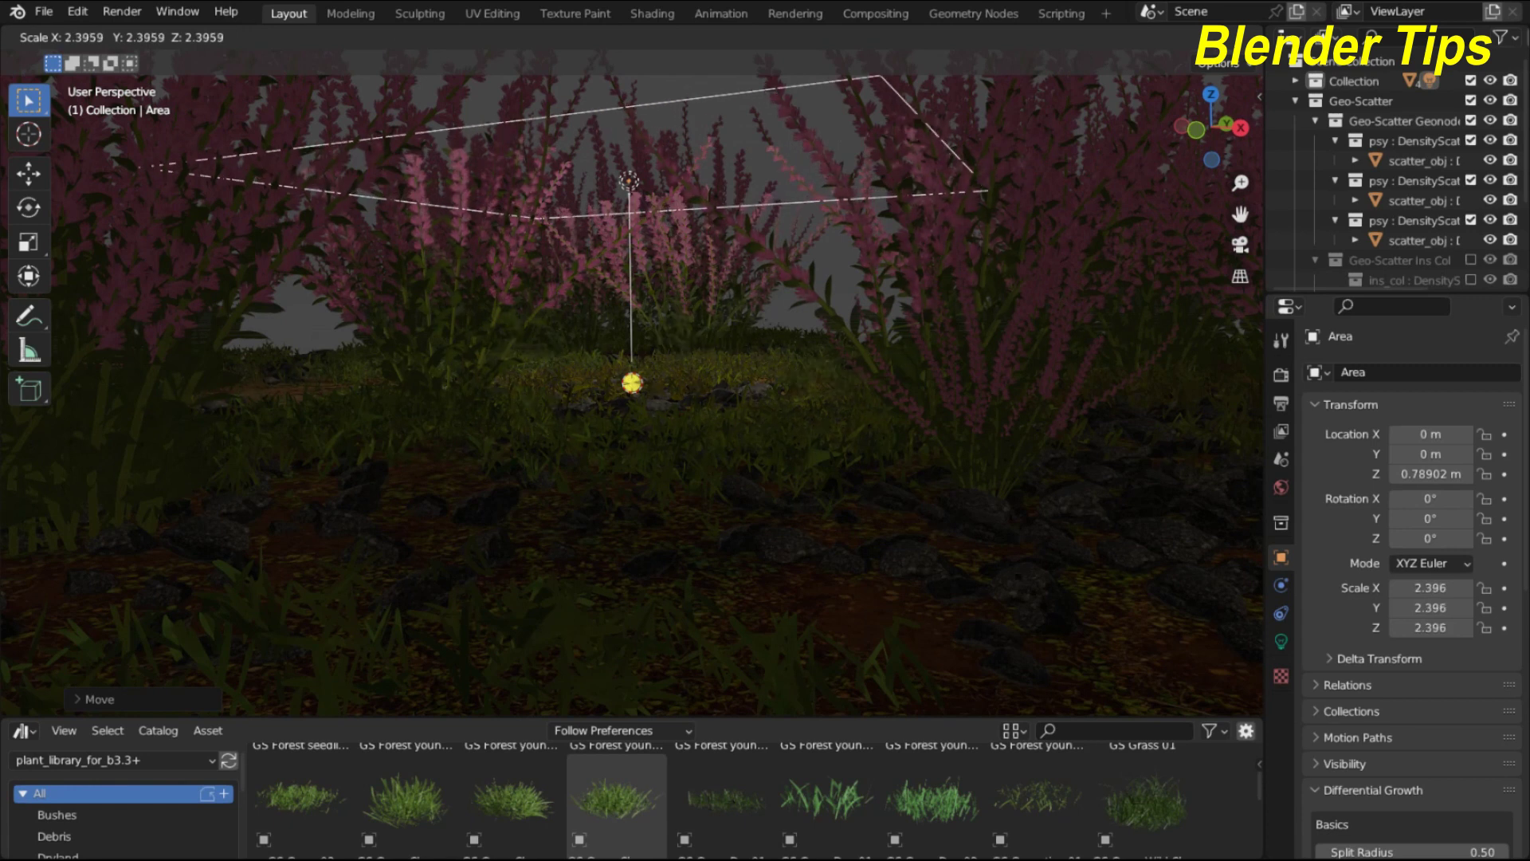
pyautogui.click(973, 553)
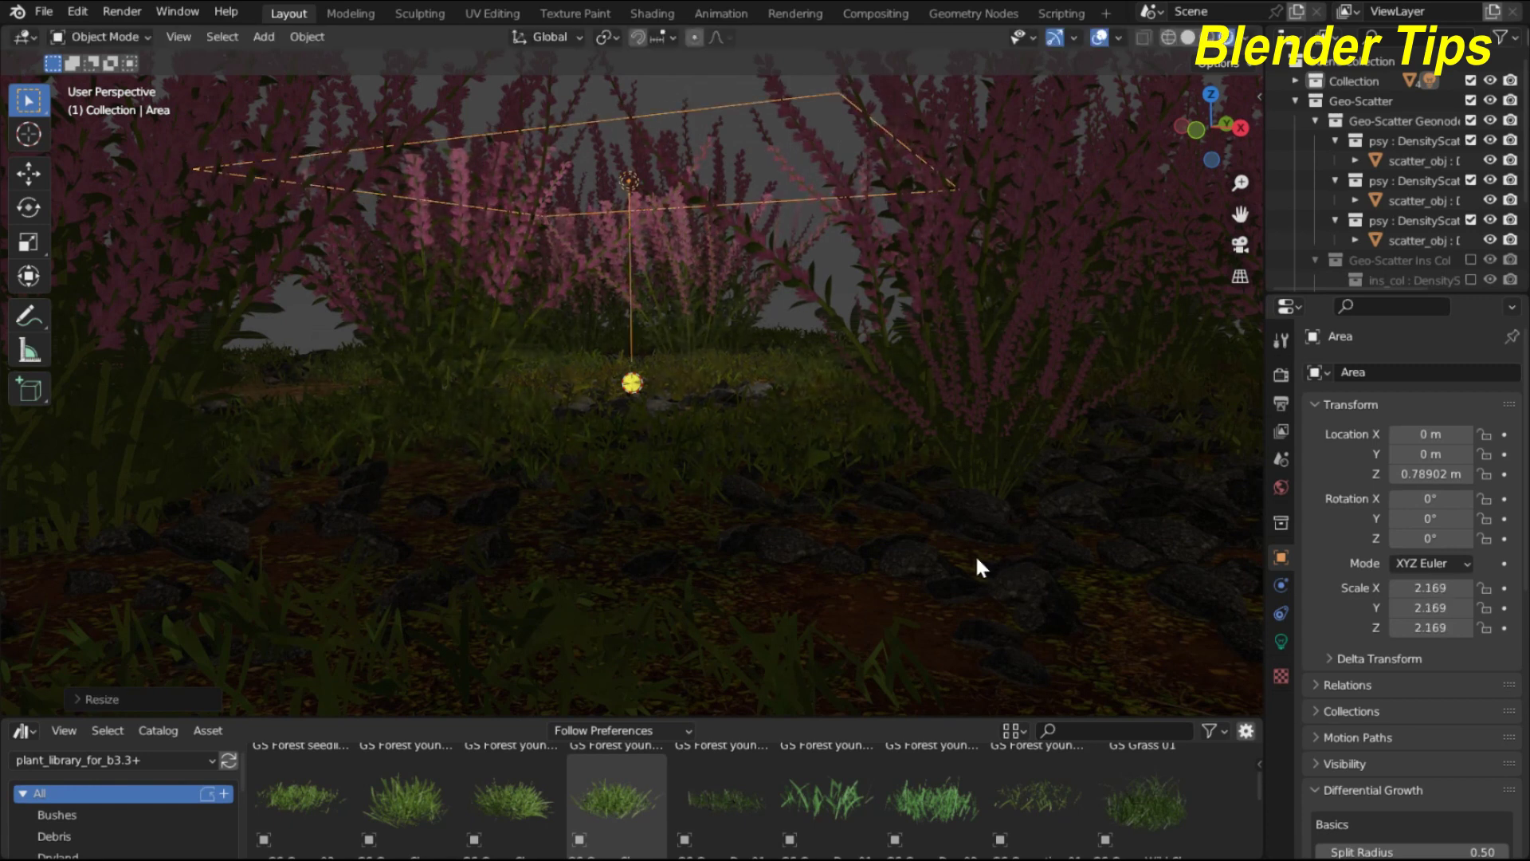
pyautogui.click(1279, 641)
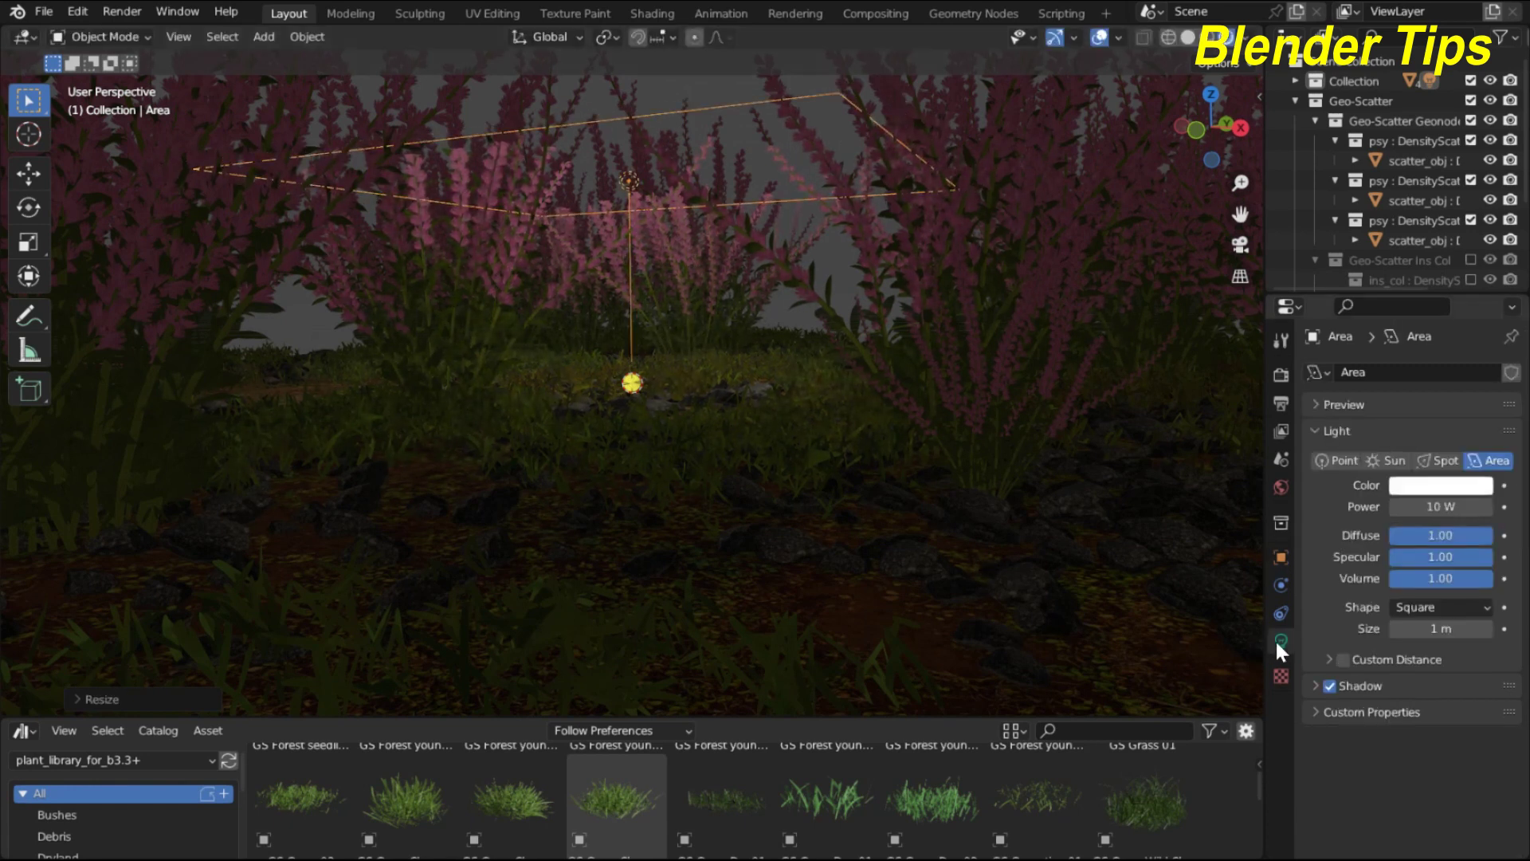
pyautogui.click(1429, 508)
pyautogui.write('200')
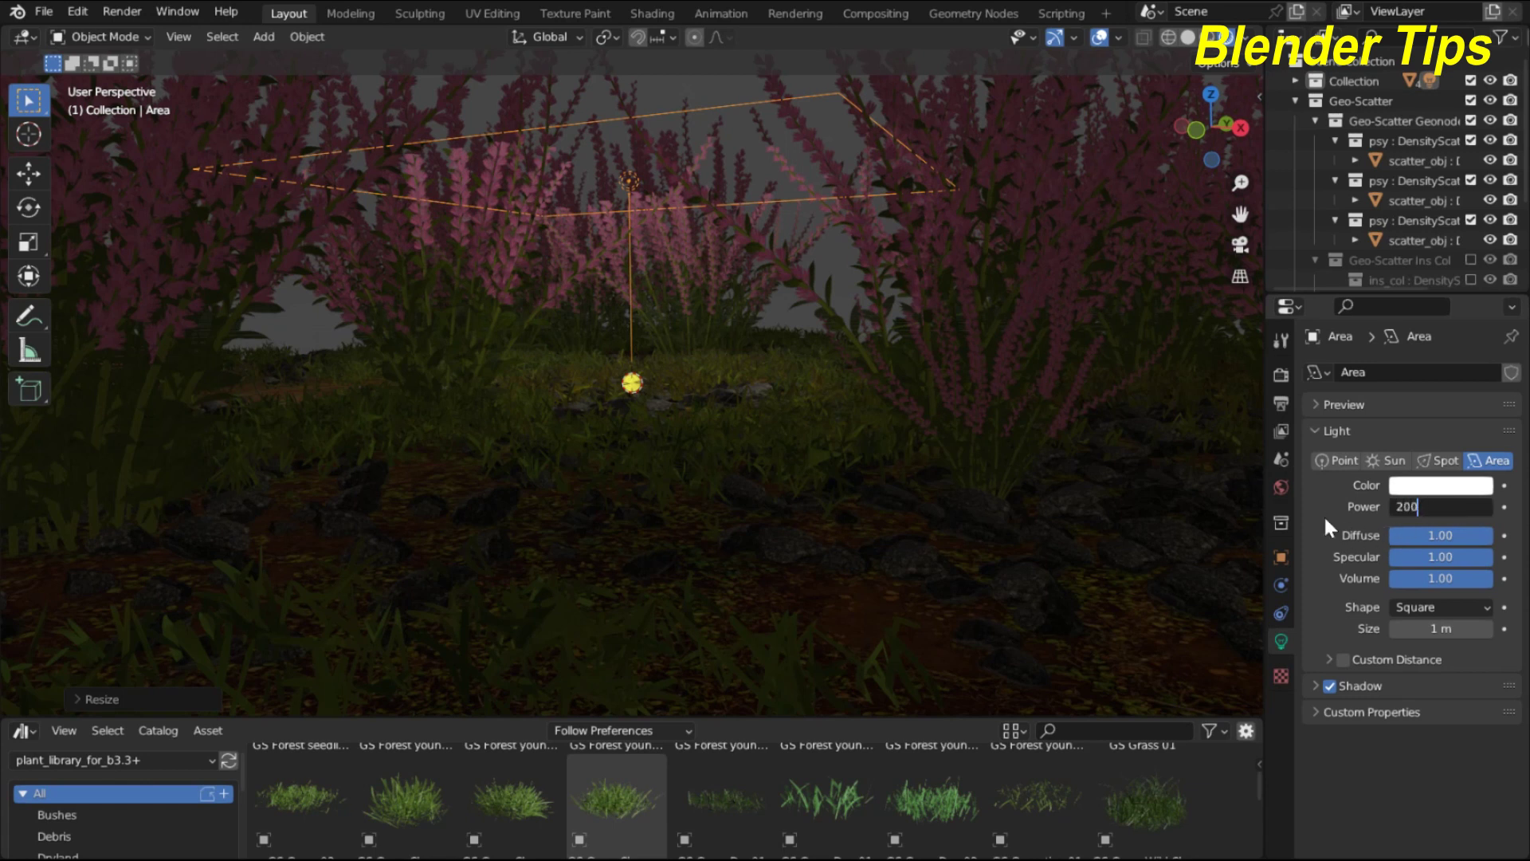
pyautogui.press('Return')
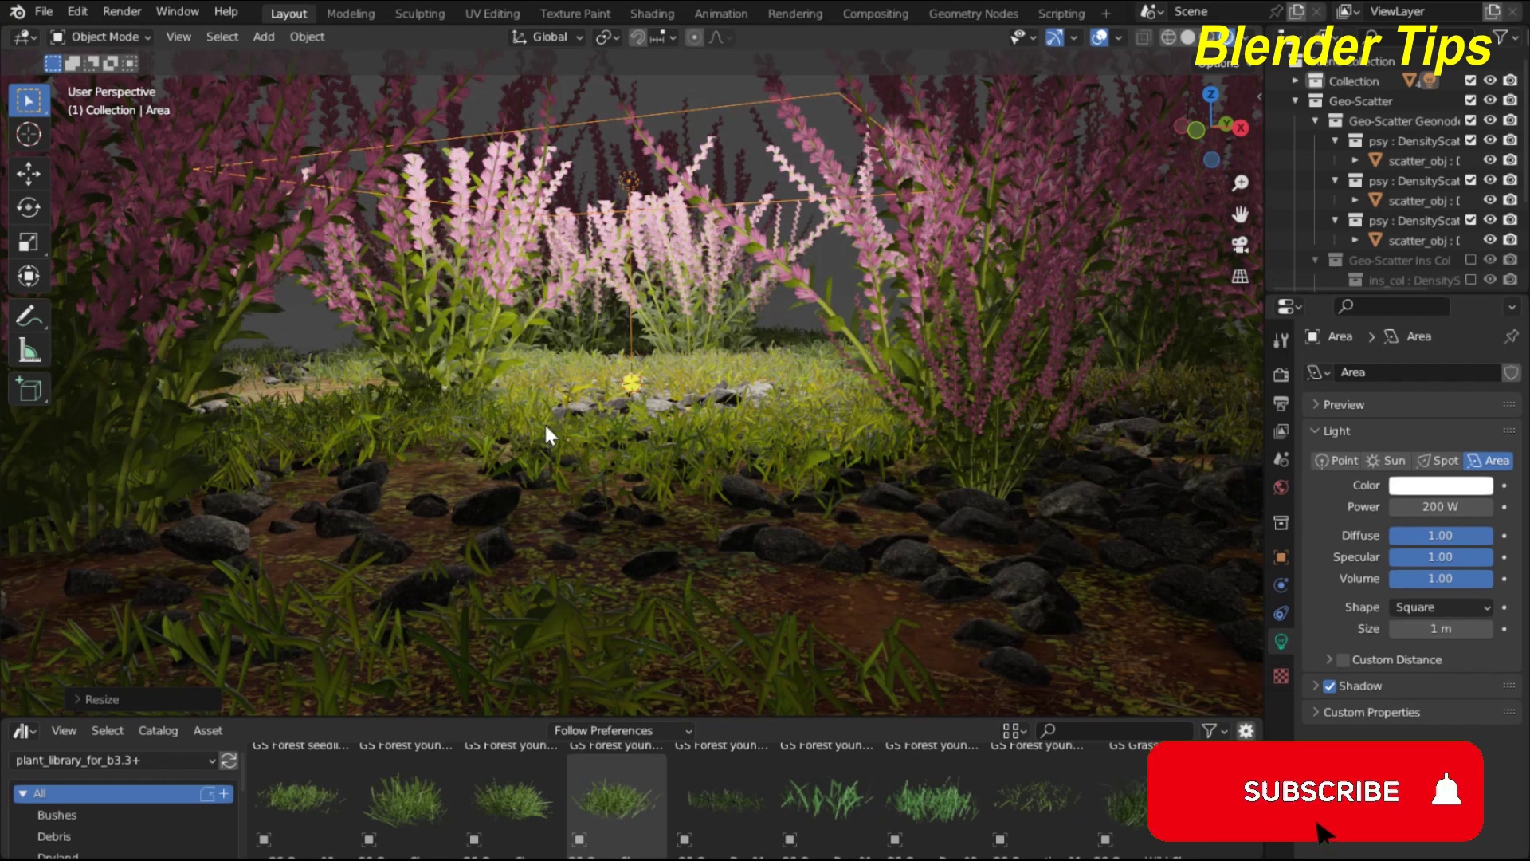
# - Add a camera and align it to the current low-angle view of the flowers
pyautogui.hotkey('shift', 'a')
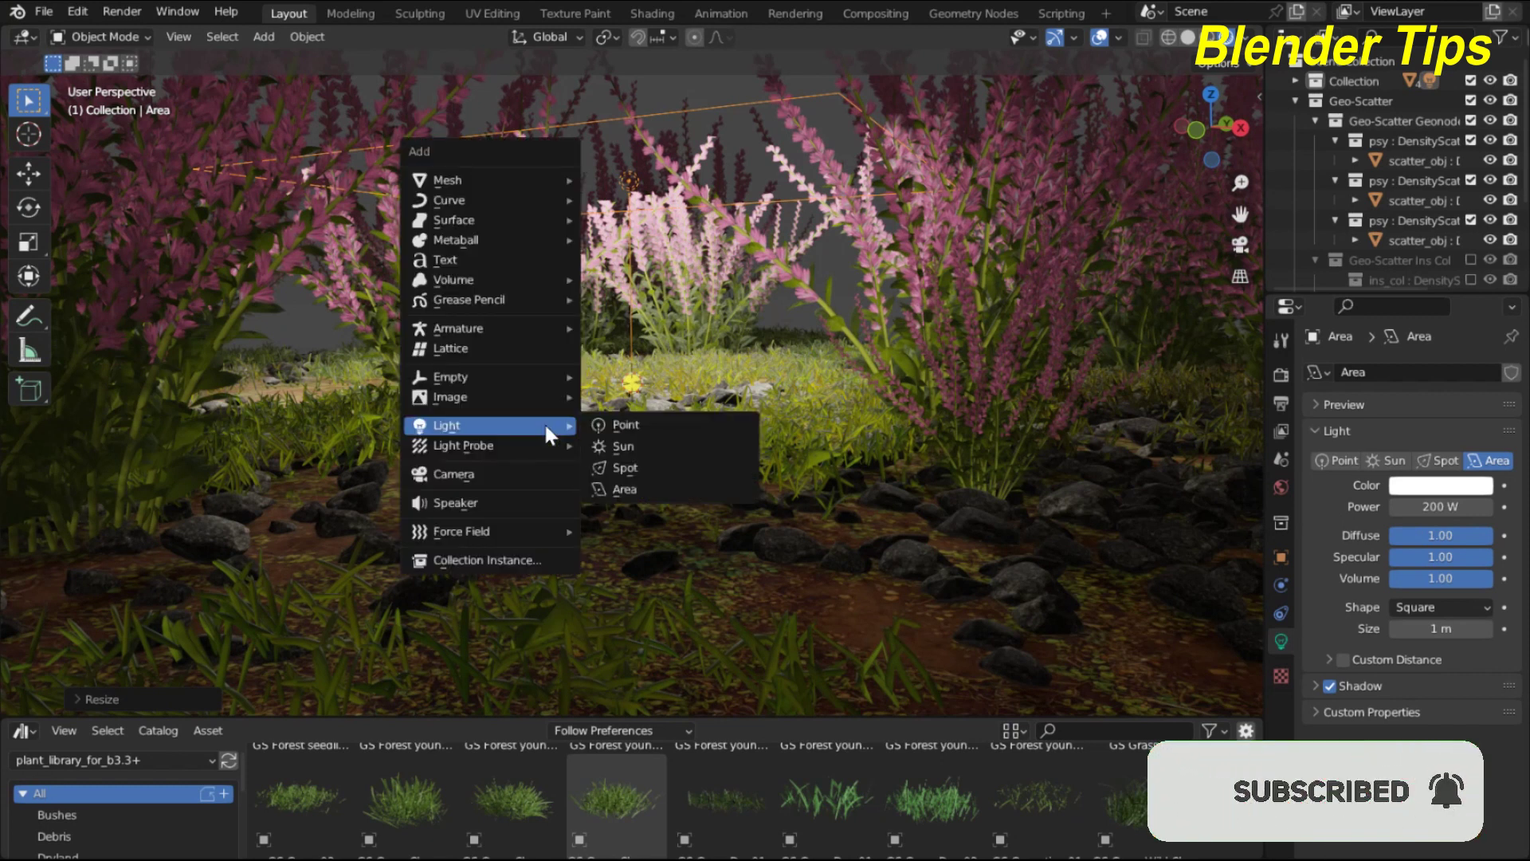
pyautogui.click(525, 474)
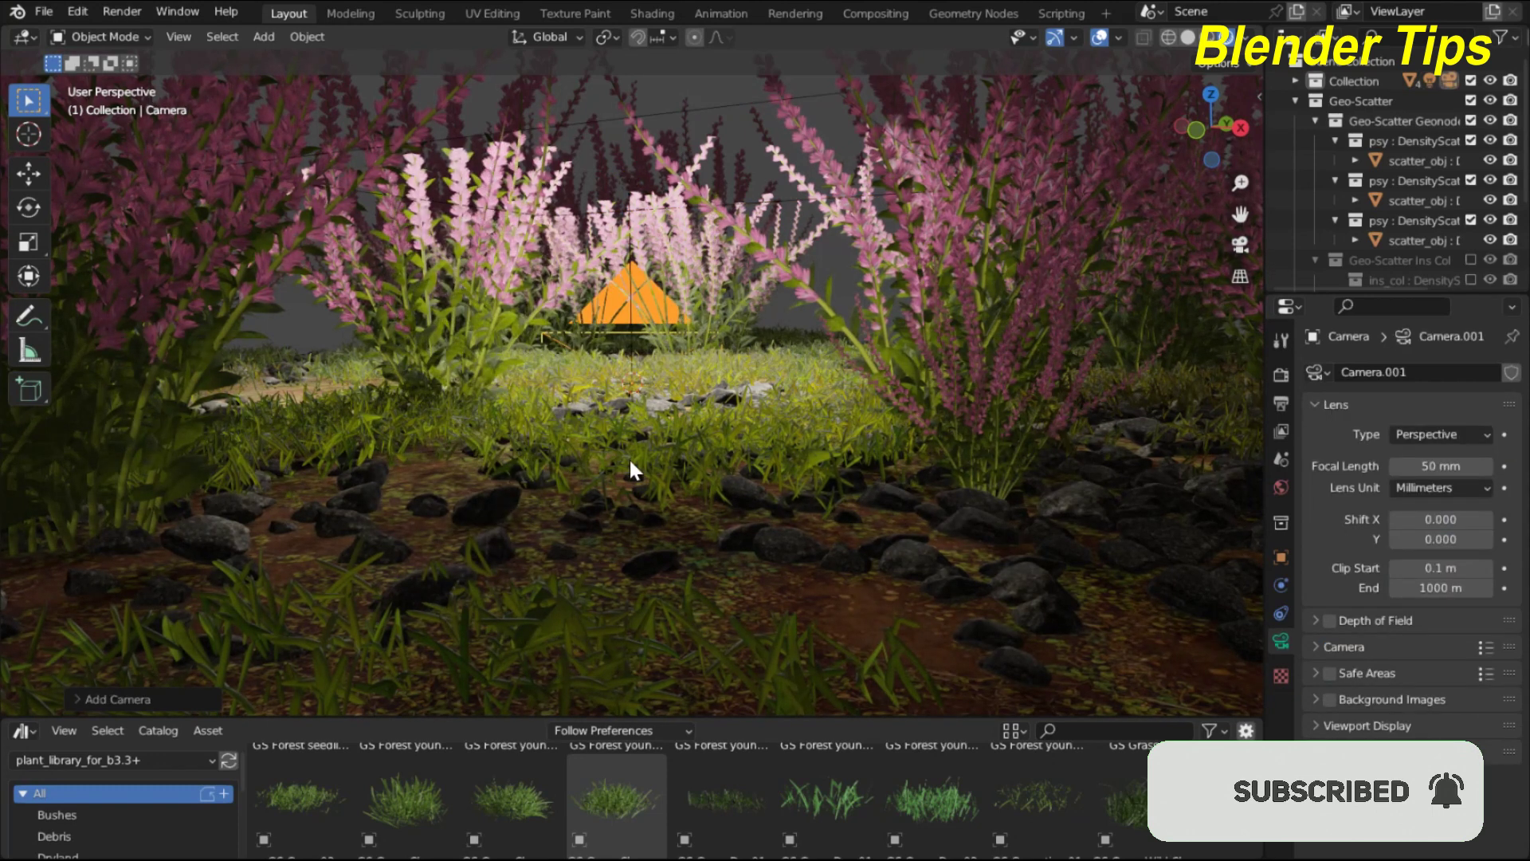
pyautogui.press('ctrl+KP_0')
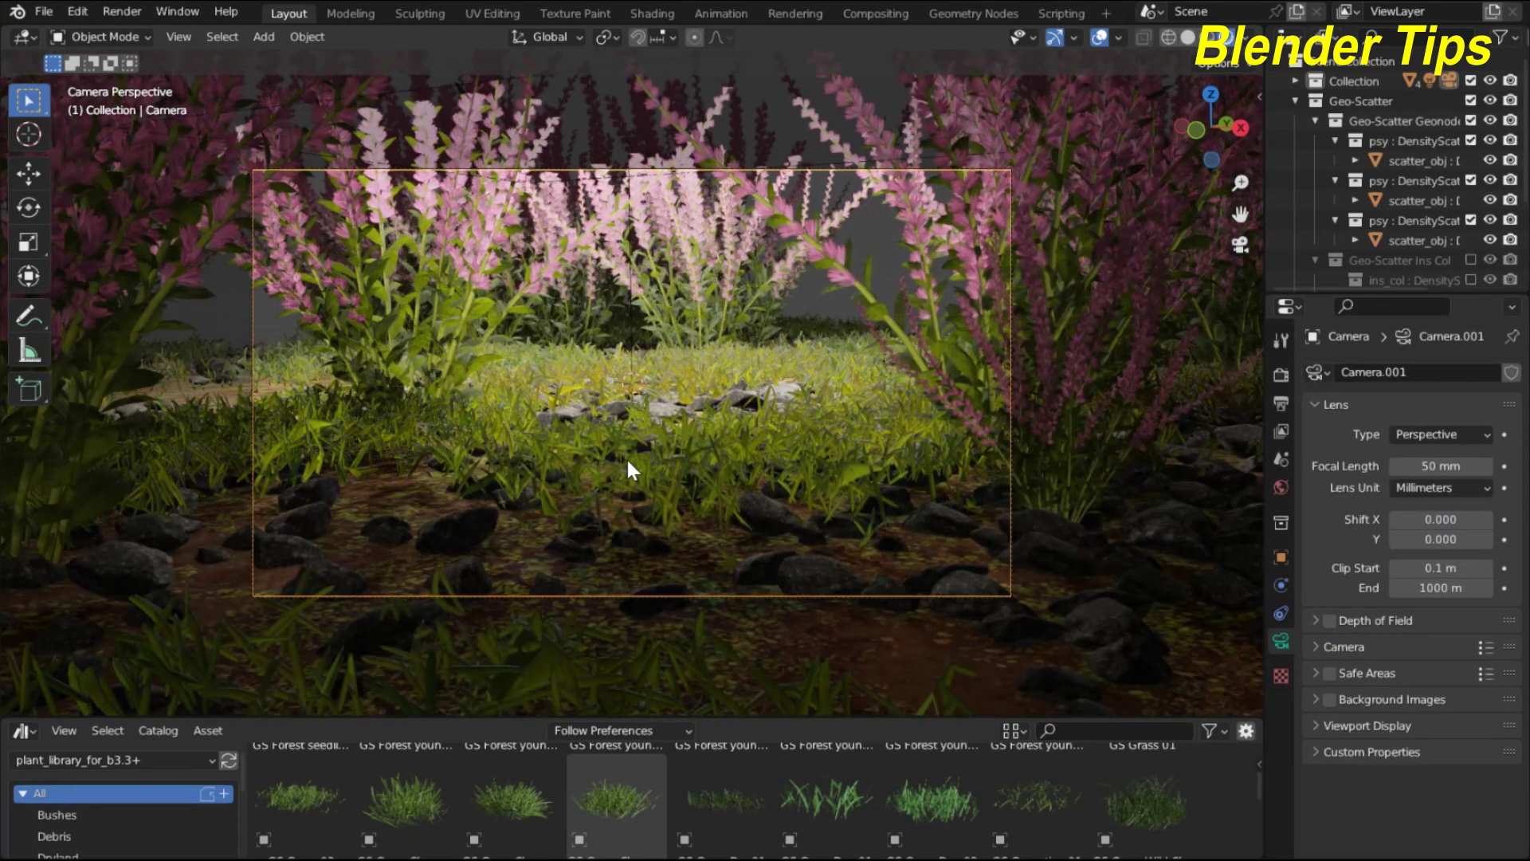
pyautogui.scroll(1, 626, 467)
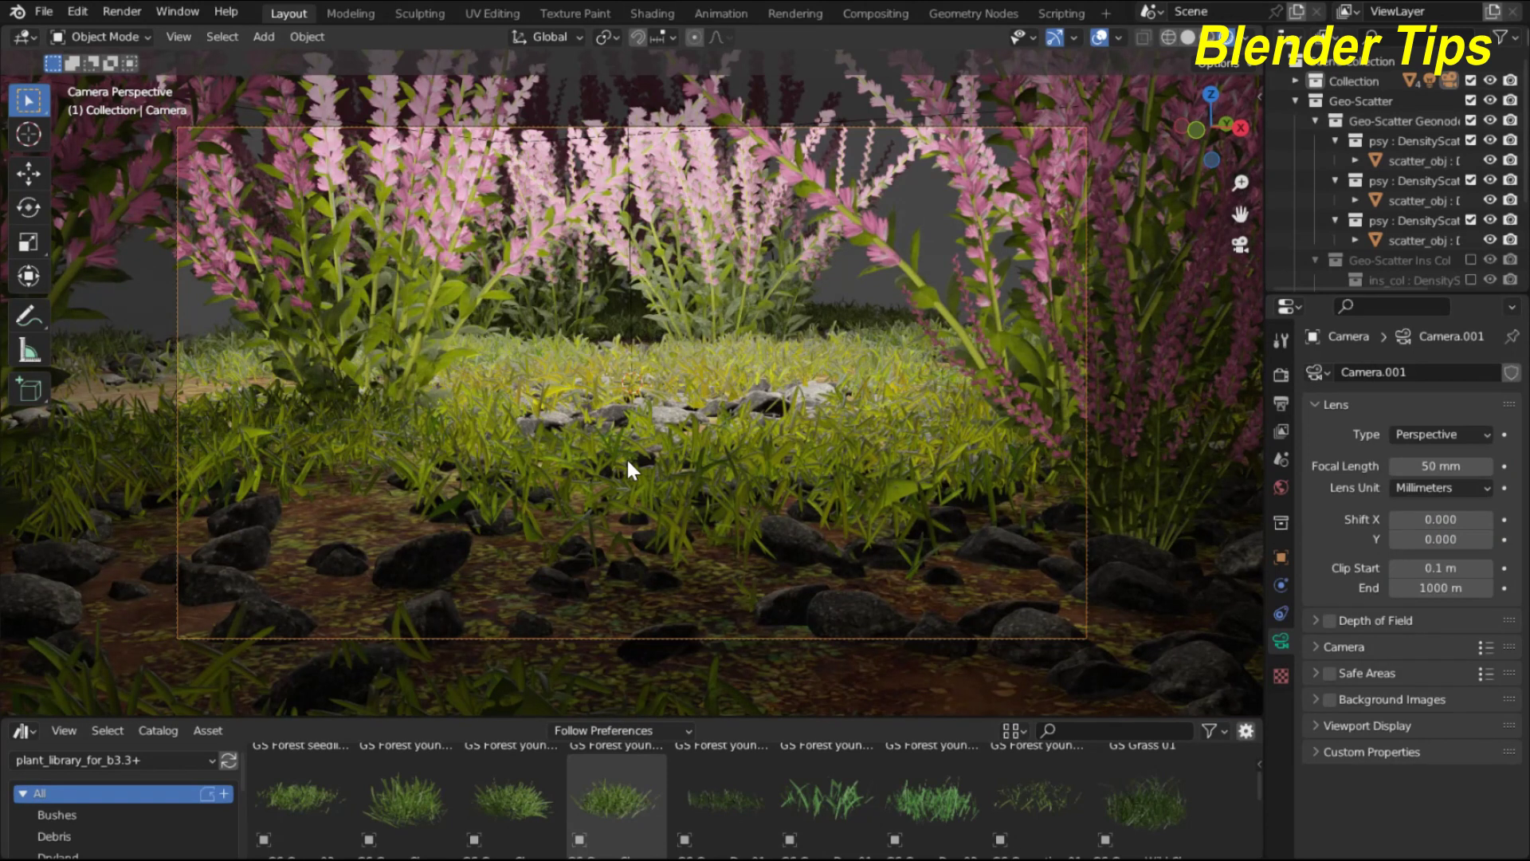
# - Reframe the camera with walk navigation to include more foreground grass and rocks, and render the image
pyautogui.hotkey('shift', '`')
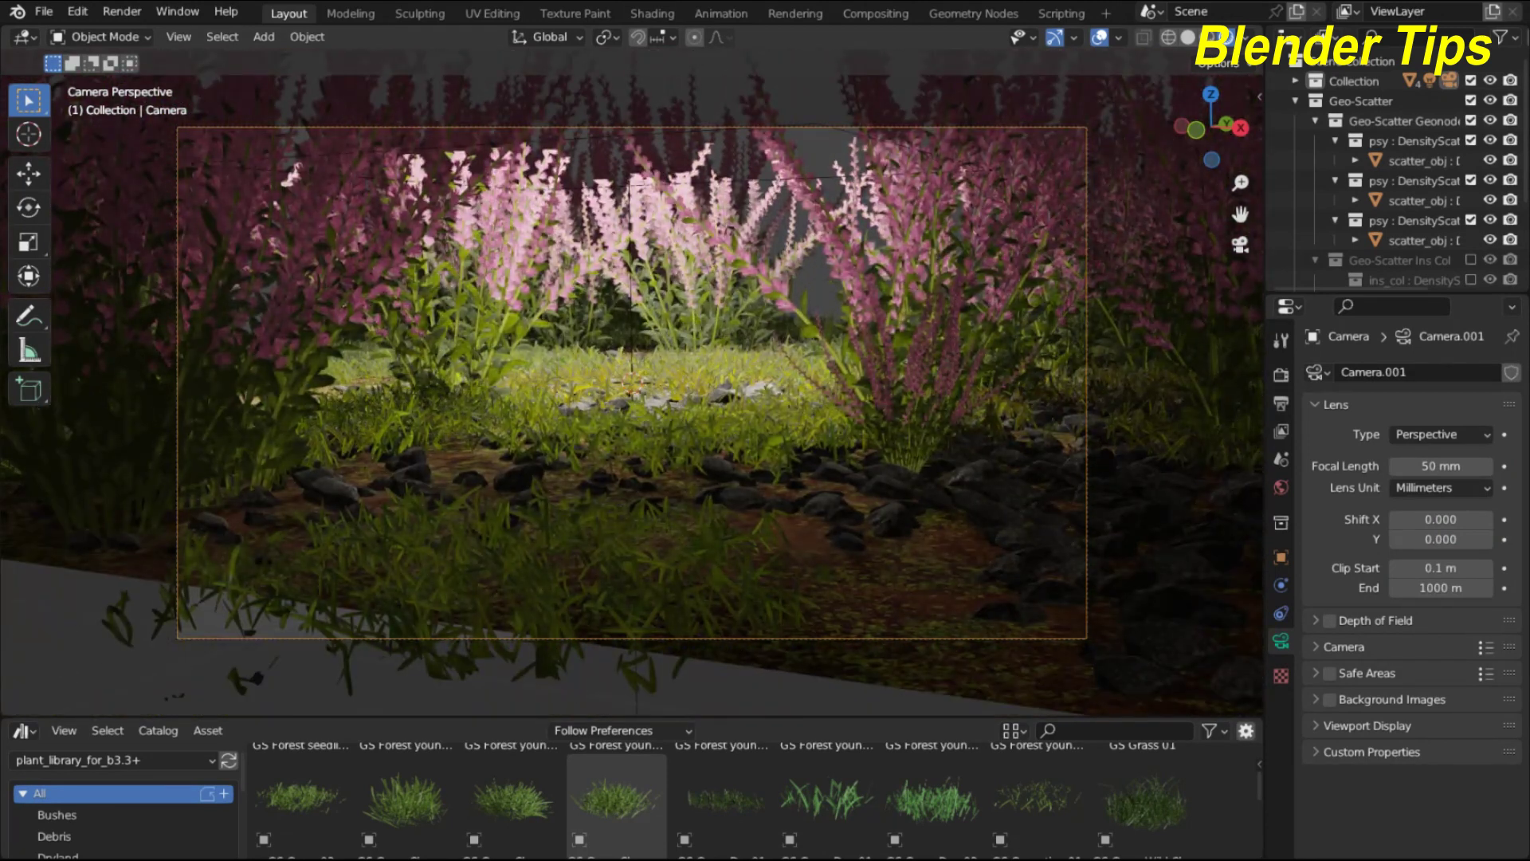
pyautogui.press('w')
pyautogui.press('w')
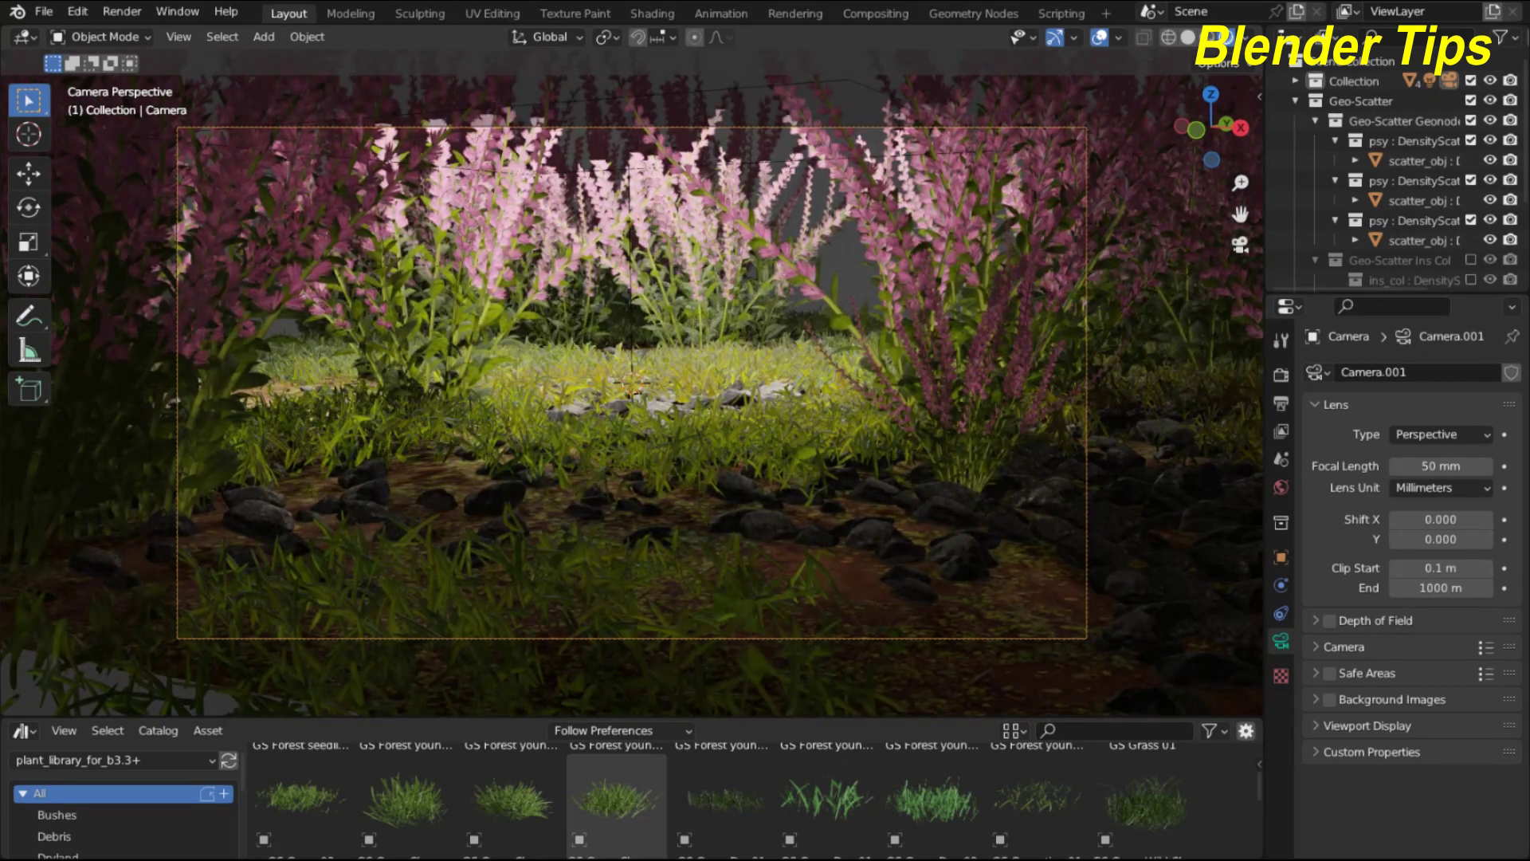
pyautogui.press('w')
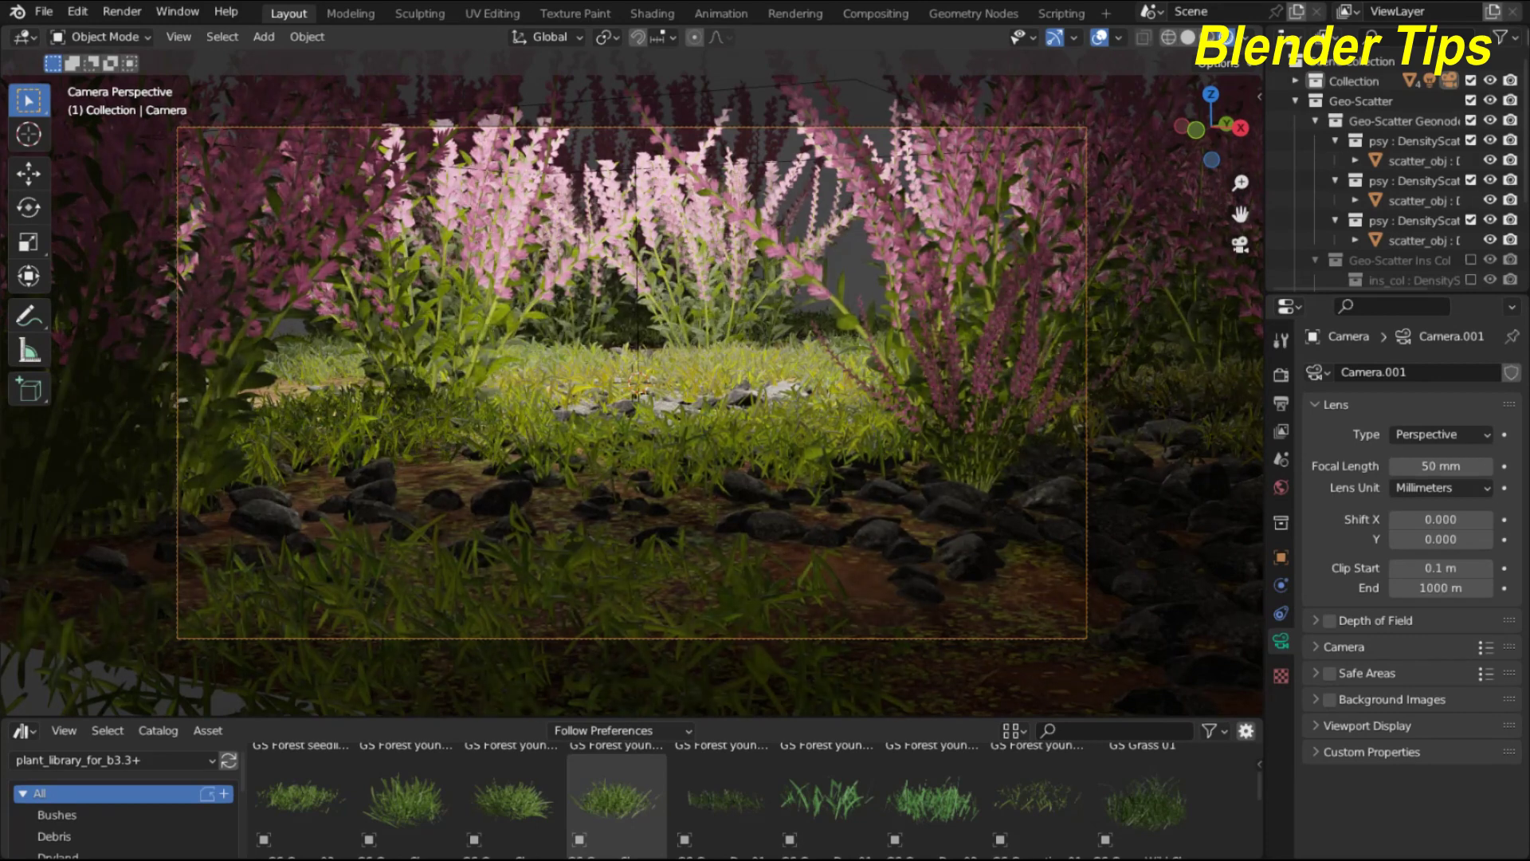
pyautogui.click(628, 461)
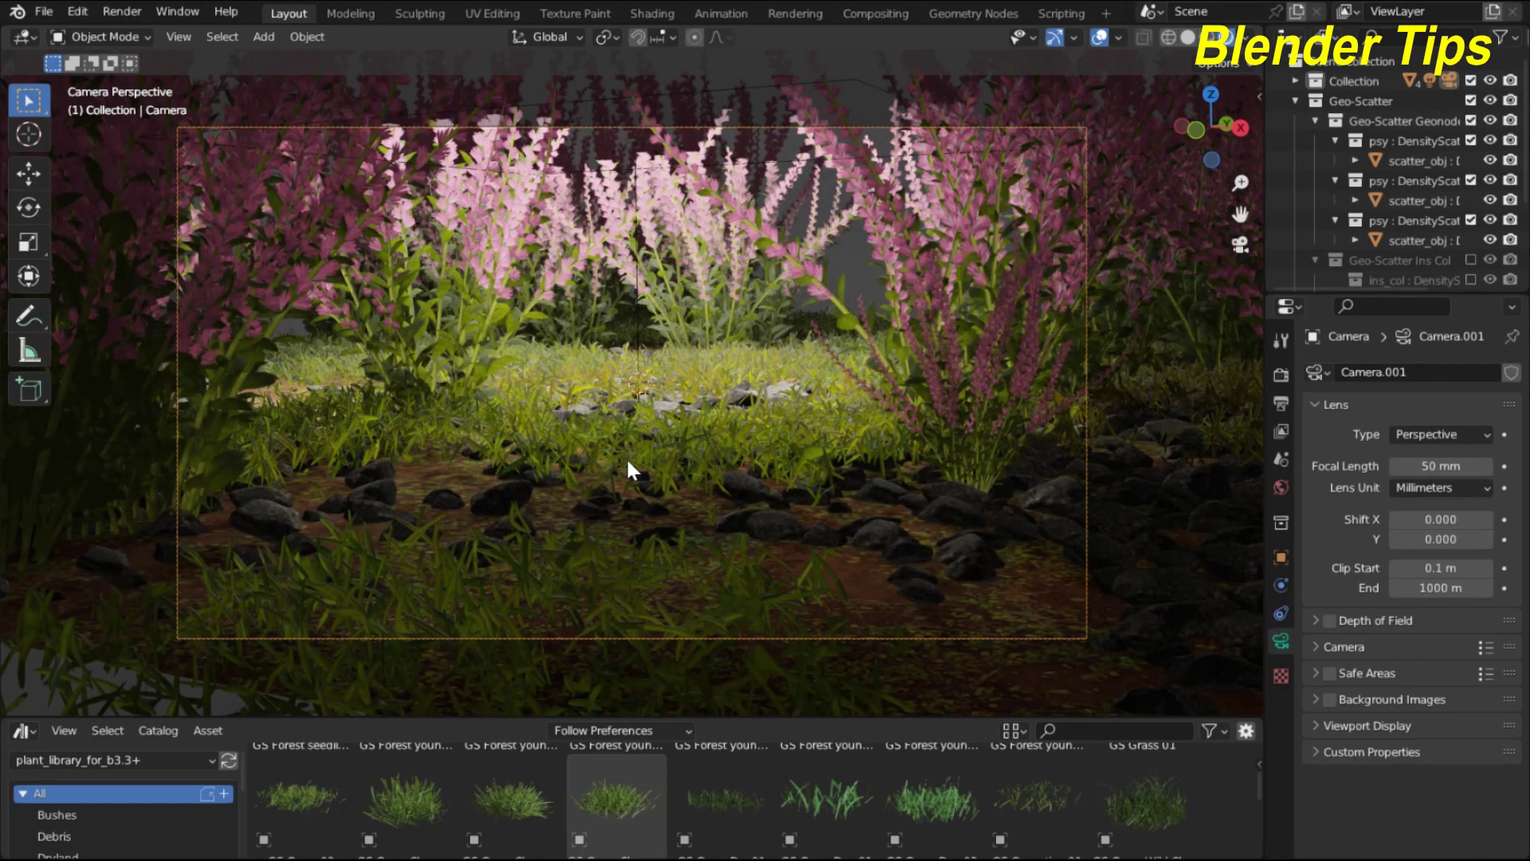
pyautogui.press('F12')
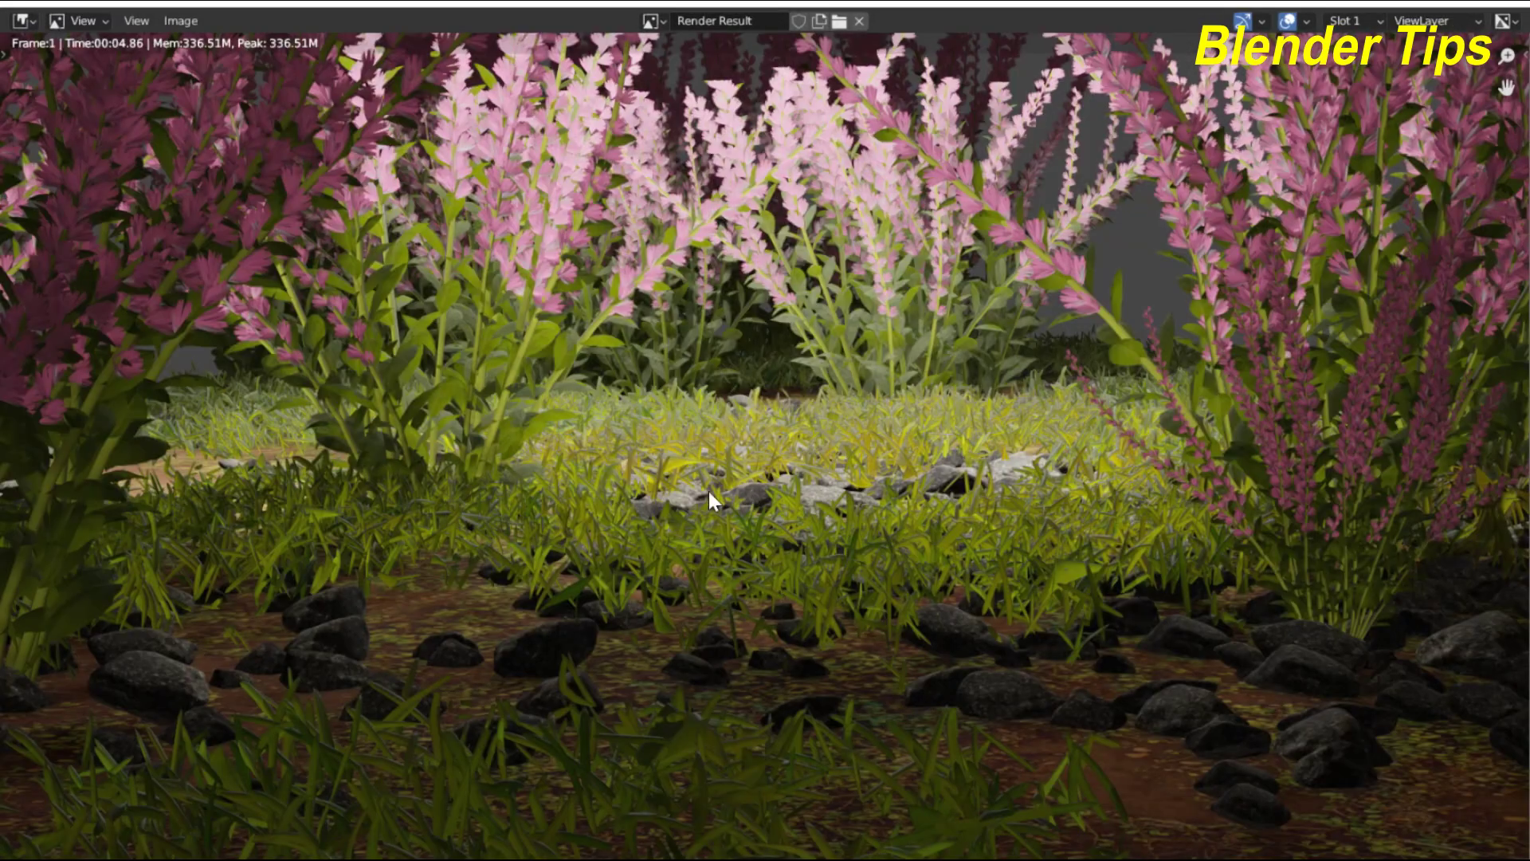